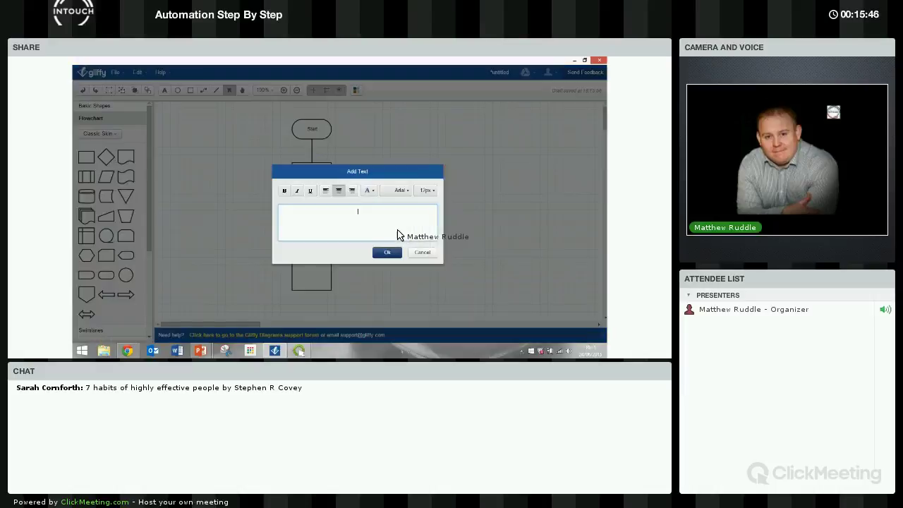
Label the flowchart box beside Step 2 "Link 1 - Bathrooms"
text(Link 1 - )
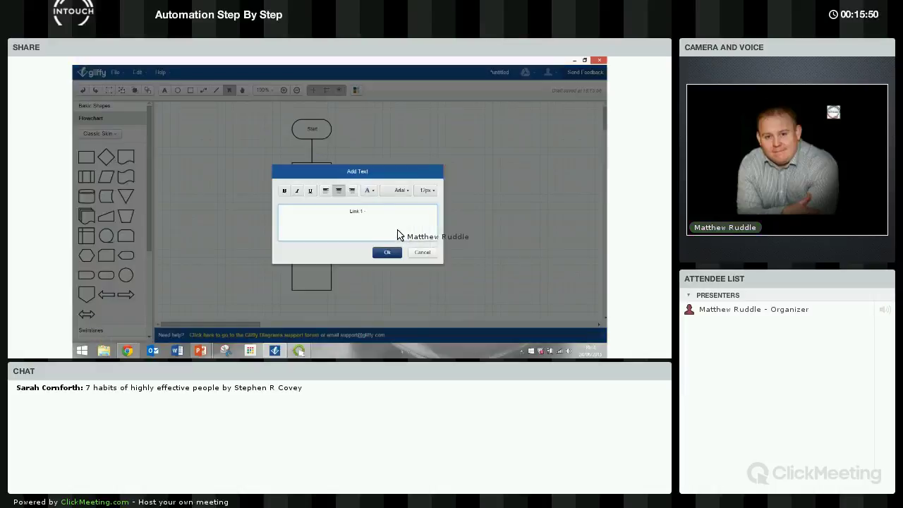
text(Bathrooms)
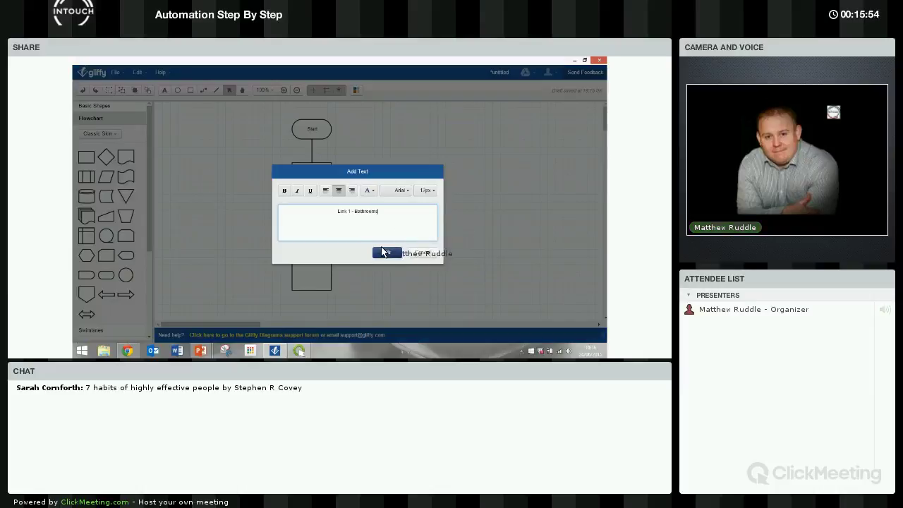
click(381, 253)
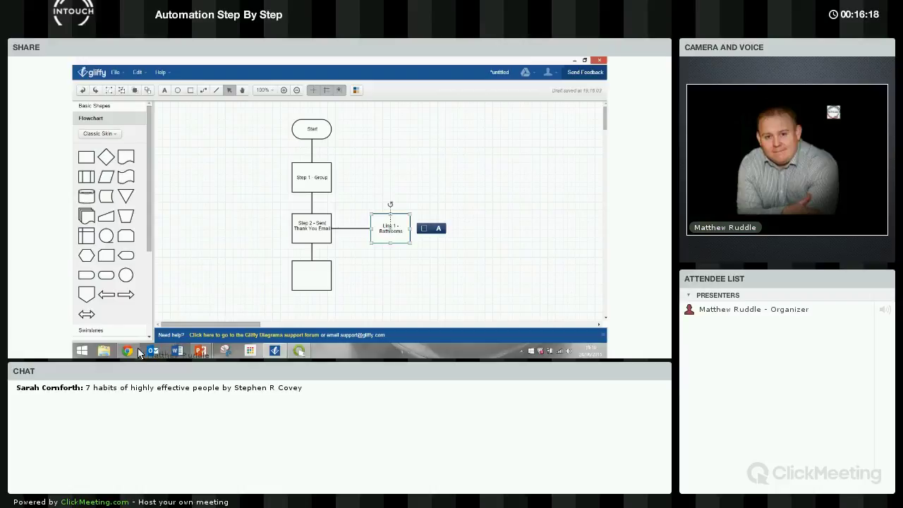
Switch to InTouch in Chrome and name the new automated campaign "New Sales Form Completed"
mouse_move(128, 350)
click(196, 319)
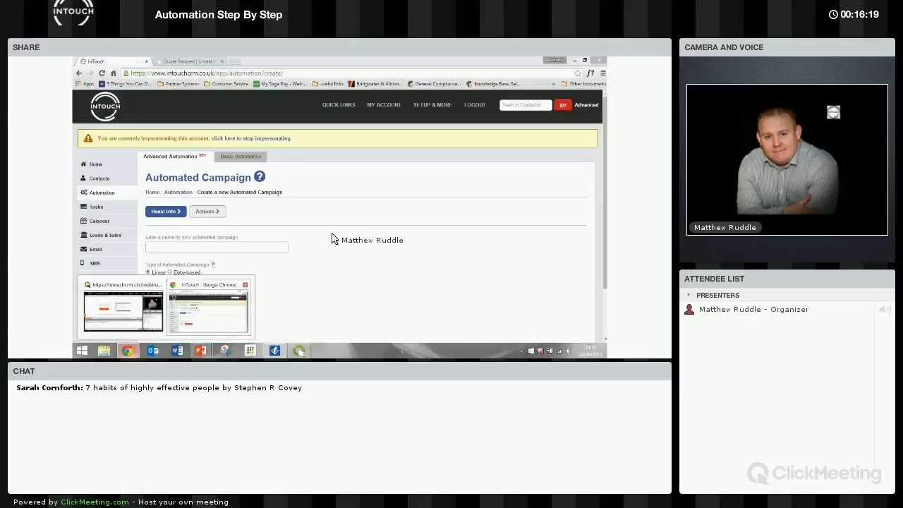
click(356, 202)
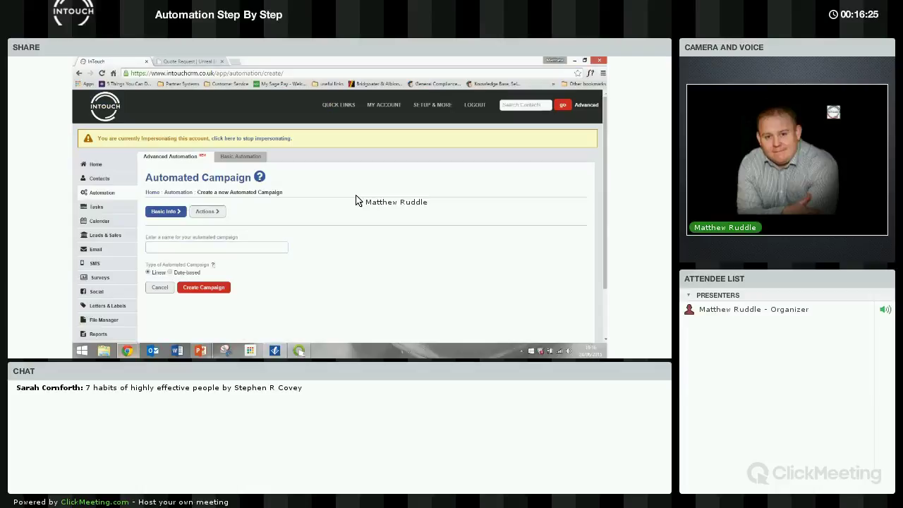
click(256, 250)
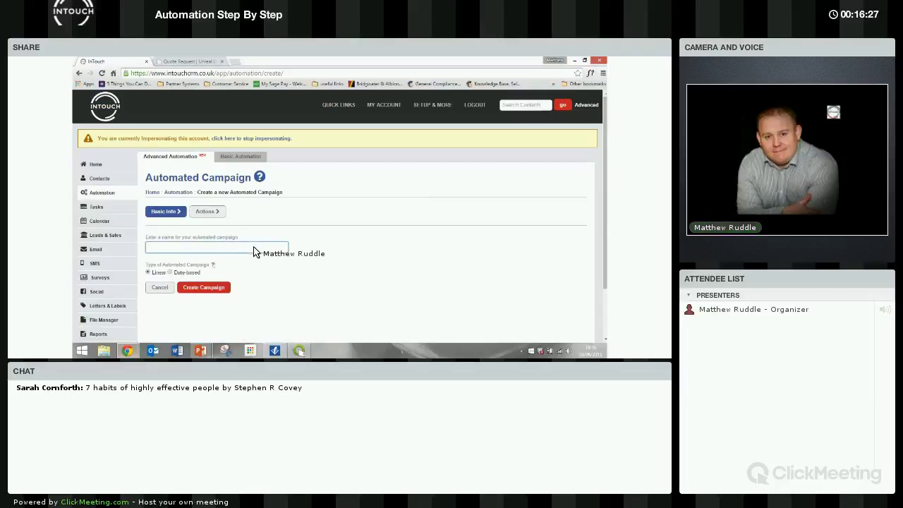
text(New Sales Form Complete)
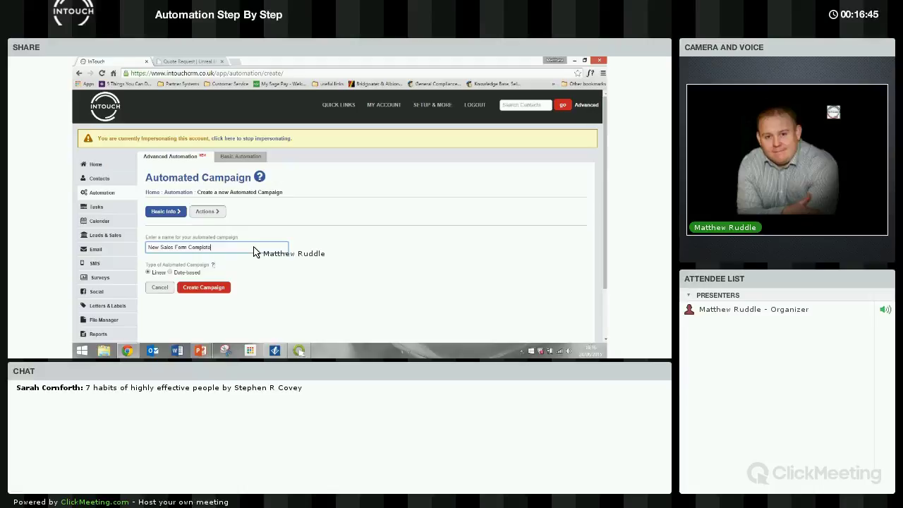
text(d)
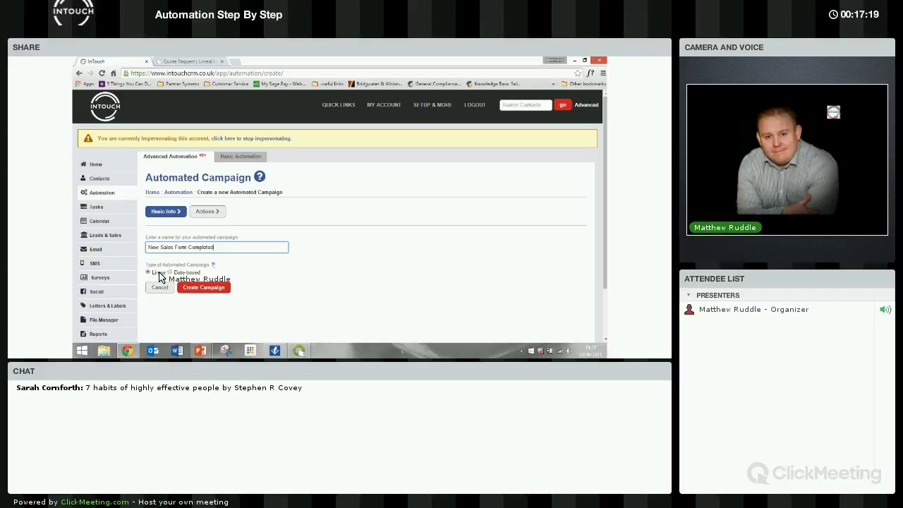
click(231, 272)
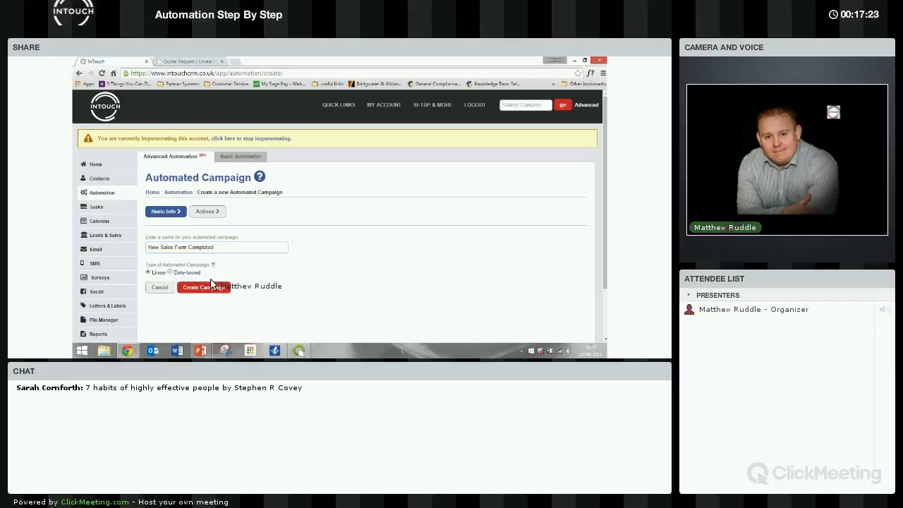
click(171, 273)
Set the campaign's first action to Add to a Group
scroll(172, 275, down, 1)
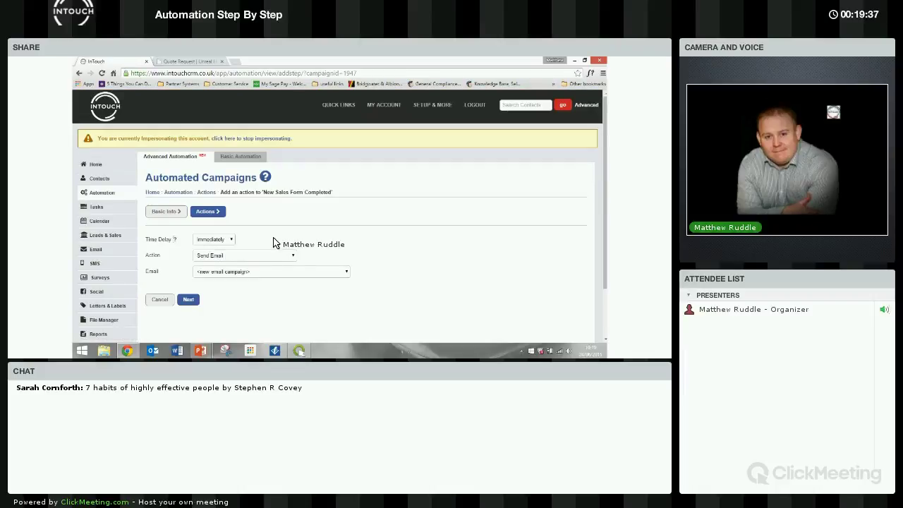
scroll(282, 236, down, 1)
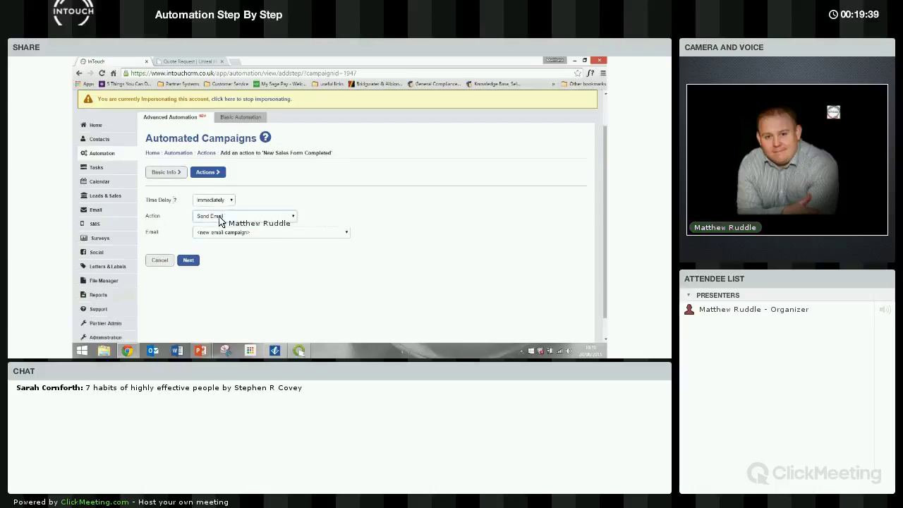
click(251, 217)
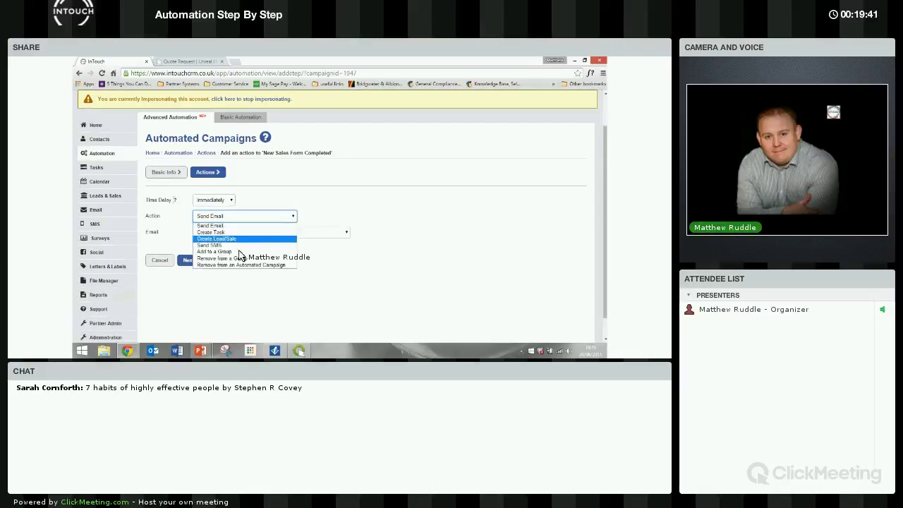
click(239, 252)
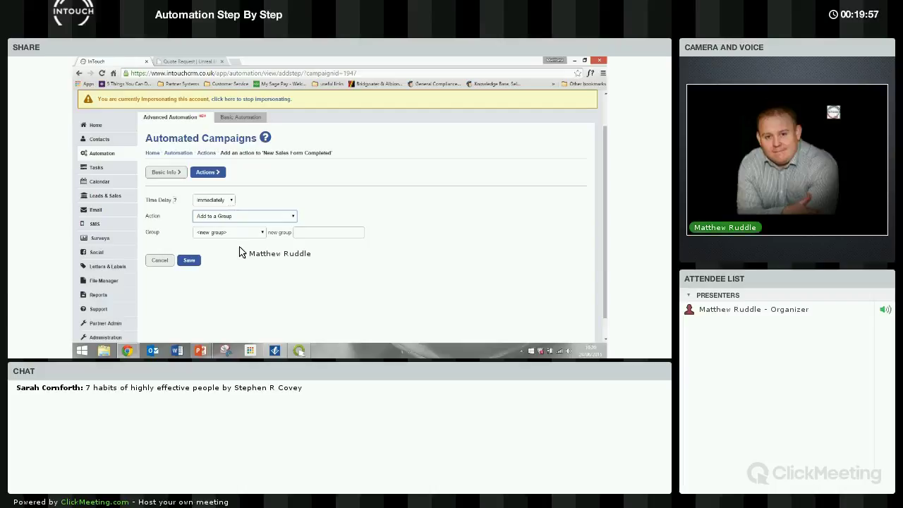
Name the action's new group "New Sales Form Leads June 2015" and save the action
click(315, 234)
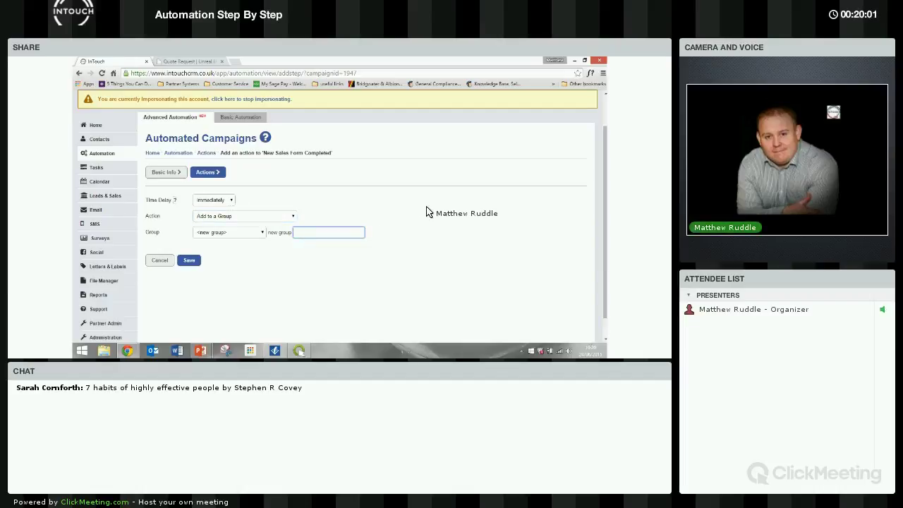
click(316, 234)
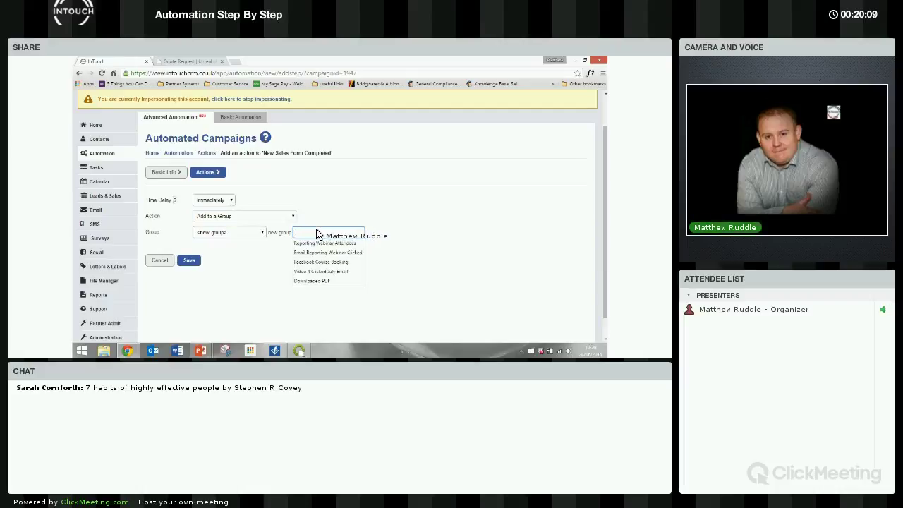
text(New)
text( W)
text(ales Form Leads)
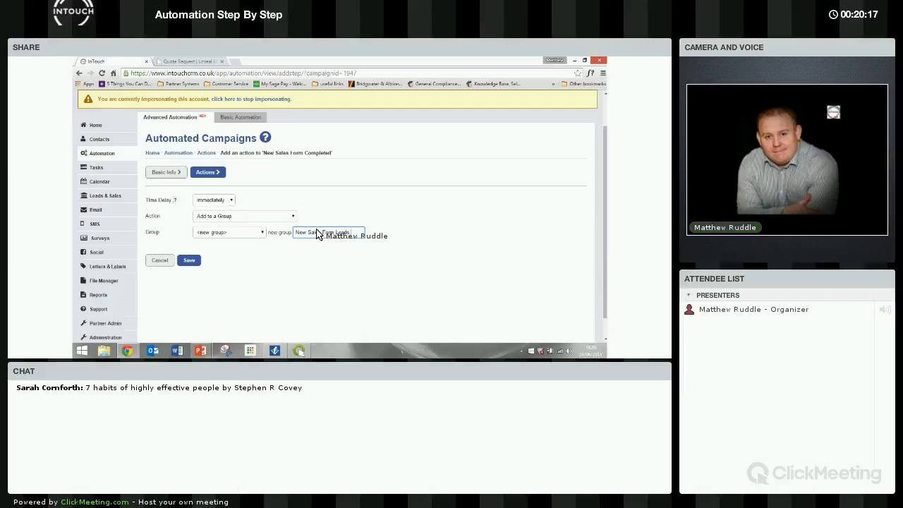
text( June 2015)
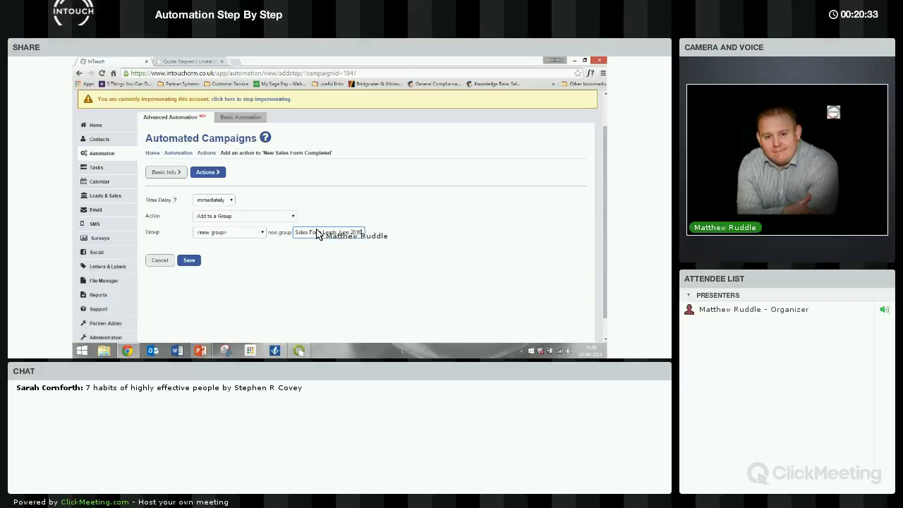
click(252, 261)
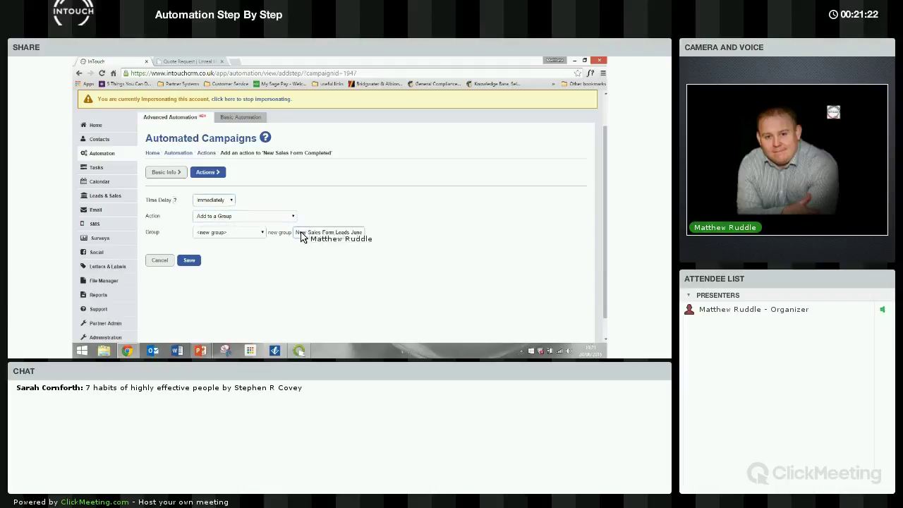
click(191, 260)
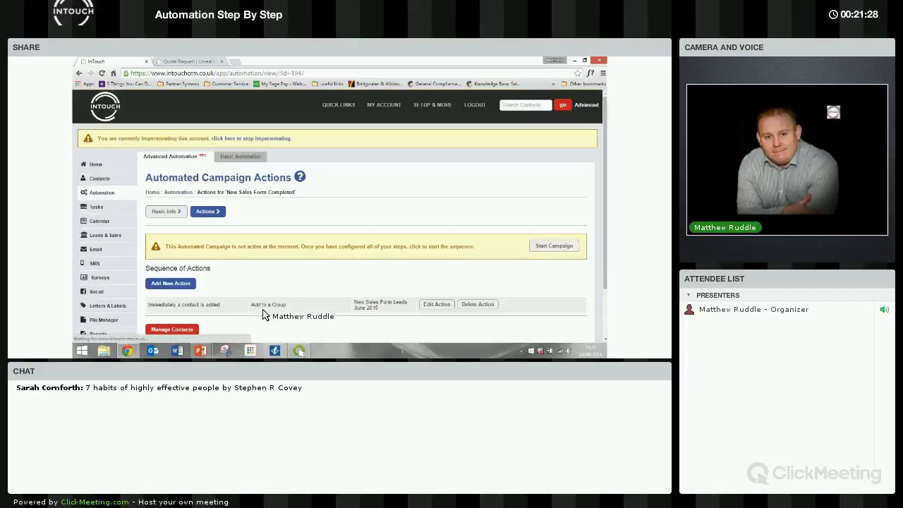
Add a second action to the campaign sequence with a time delay of 5 minutes
scroll(262, 310, down, 1)
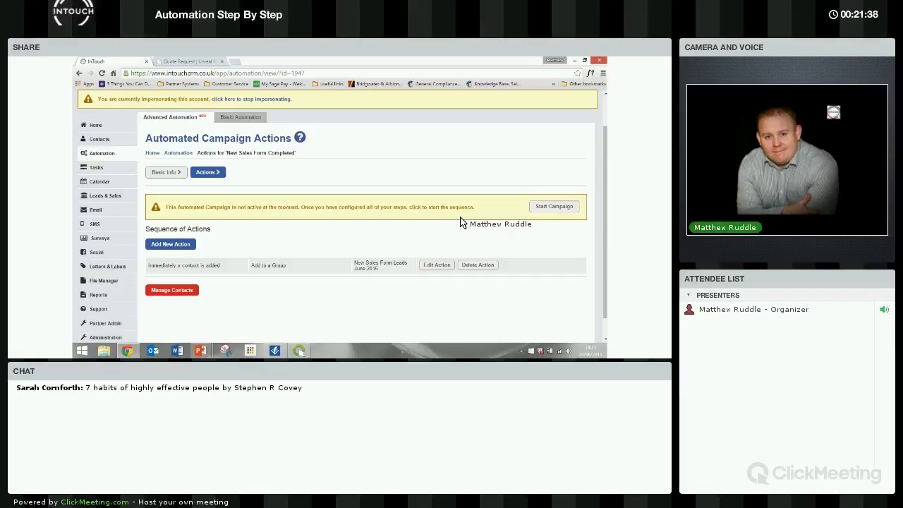
scroll(423, 209, down, 1)
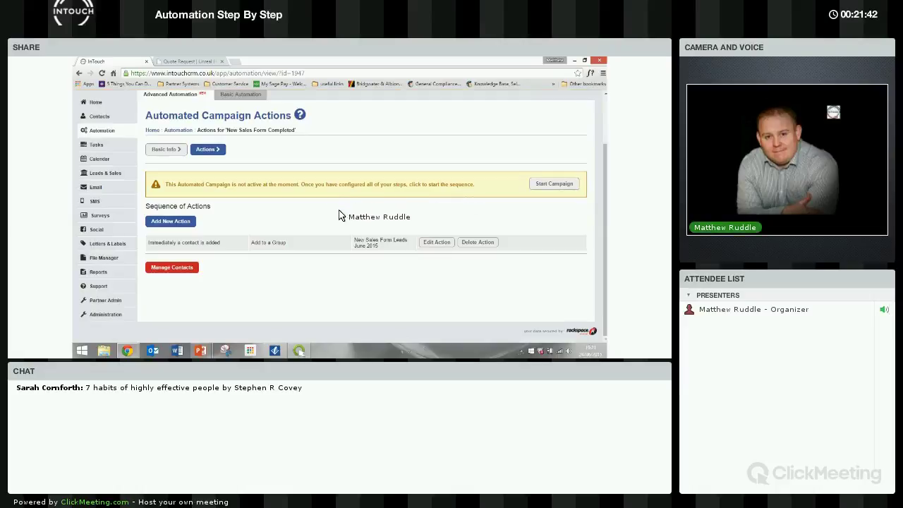
click(191, 222)
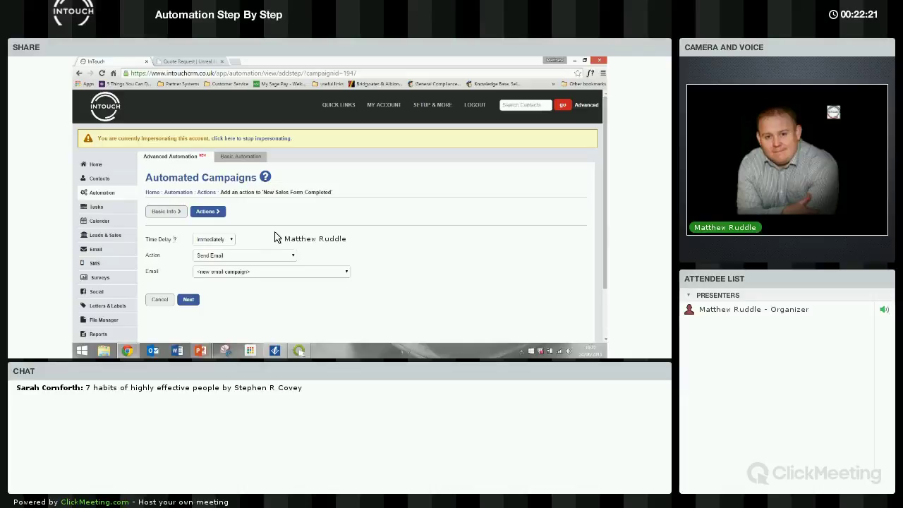
click(229, 240)
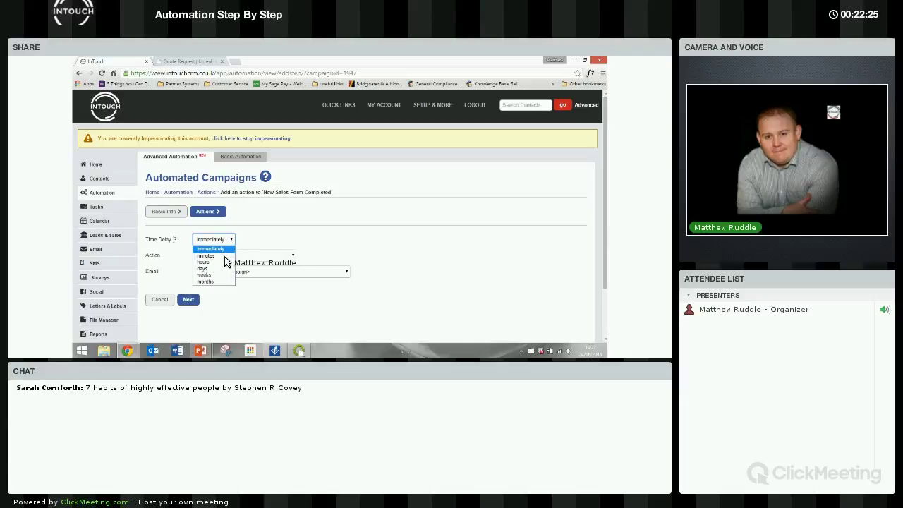
click(205, 251)
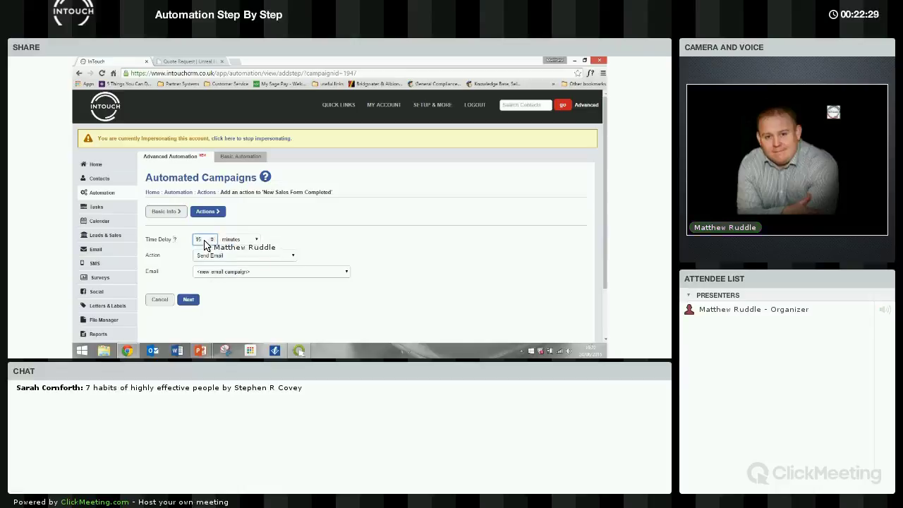
key(BackSpace)
text(5)
click(290, 244)
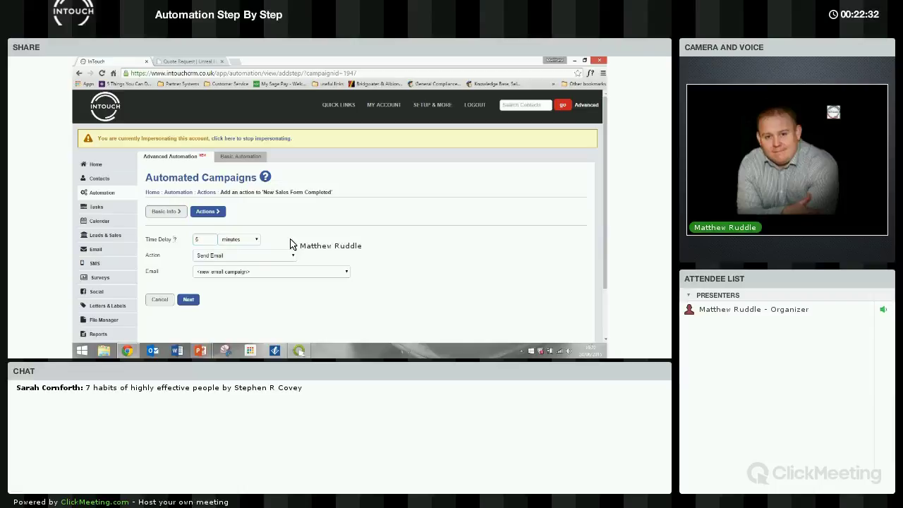
Keep a new email campaign as the Send Email action's content and proceed to its basic information
click(269, 272)
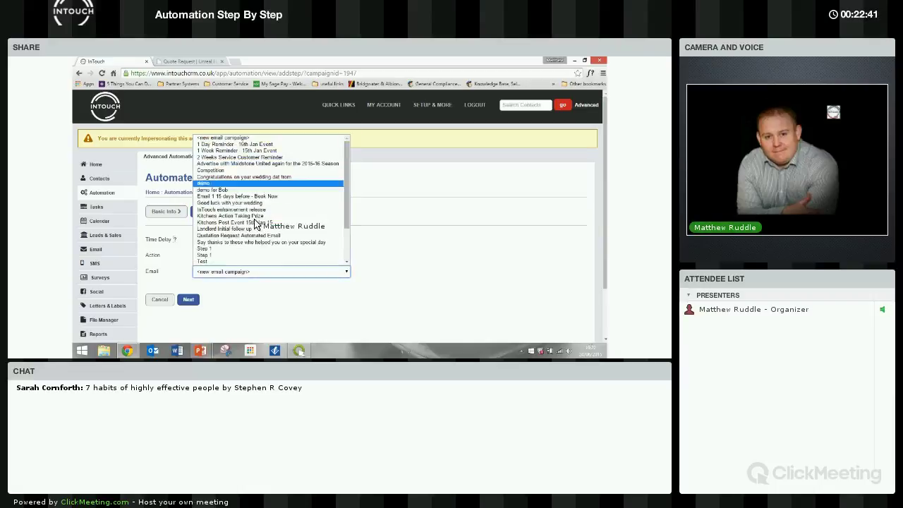
click(196, 302)
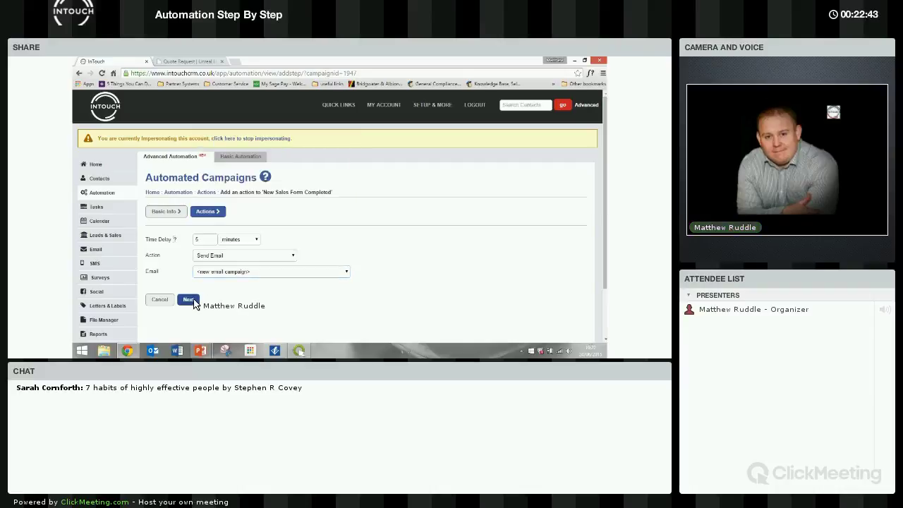
click(195, 302)
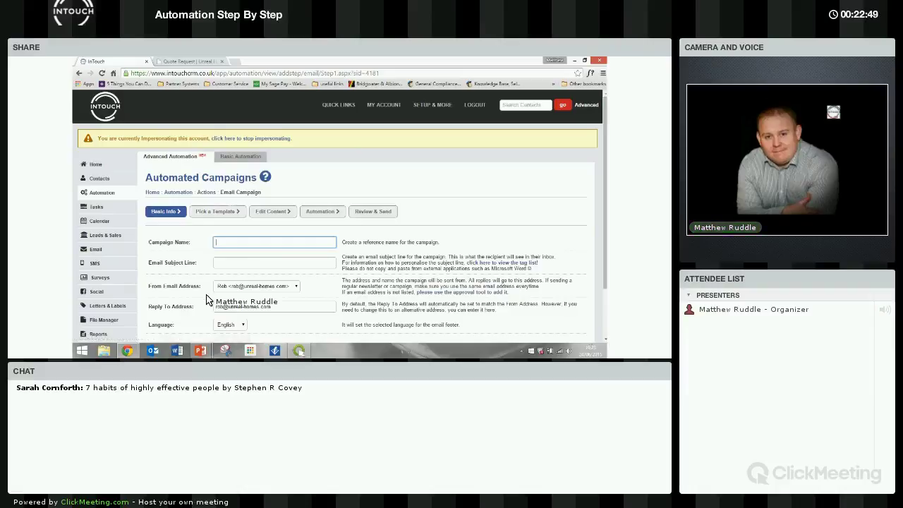
Name the email campaign "Thank You Email for Sales Form"
scroll(201, 290, down, 1)
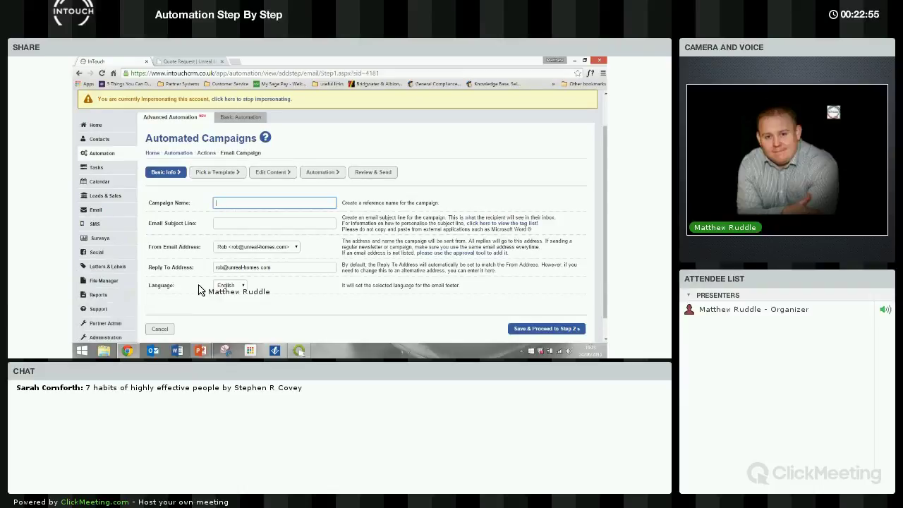
text(Thank)
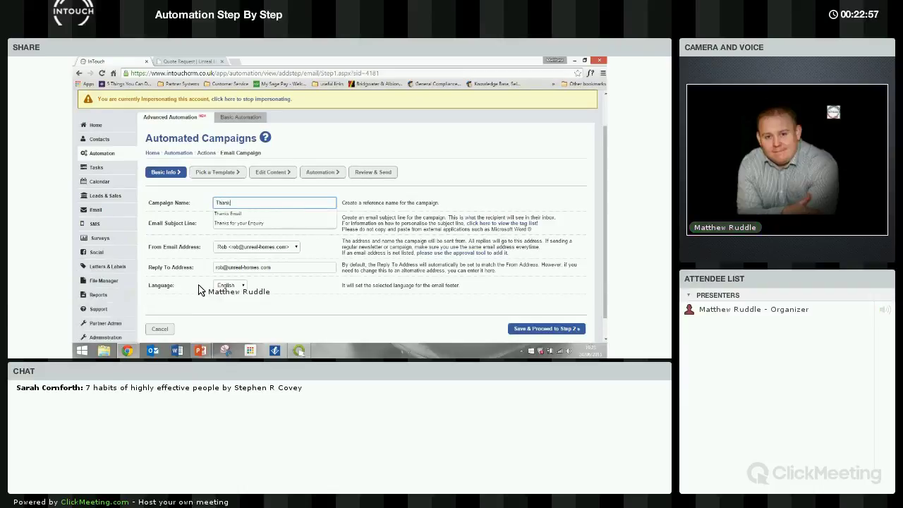
text( You Email for Sales Form)
key(Tab)
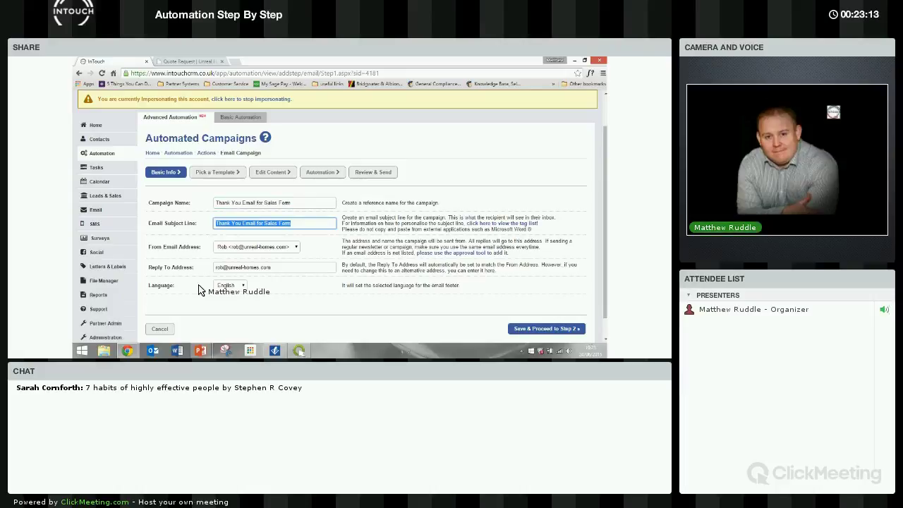
Set the email subject line to "%FirstName% Thanks for your enquiry"
text(%F)
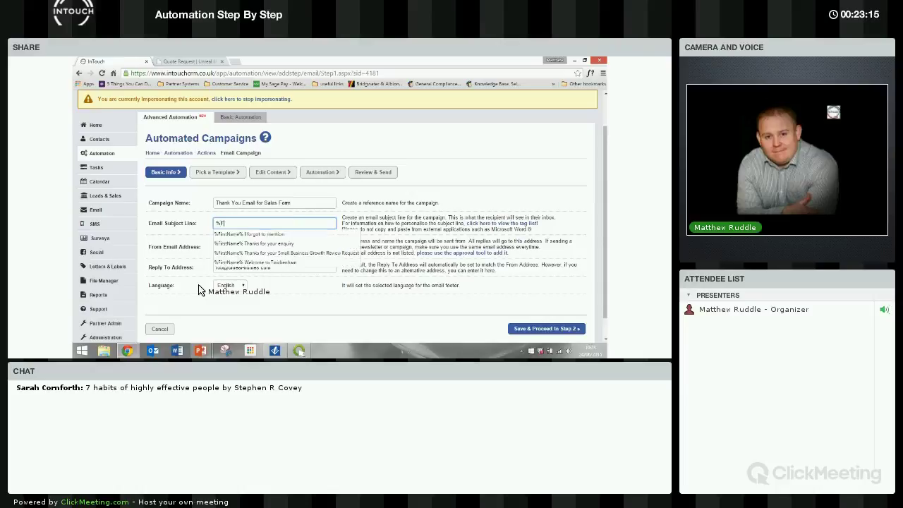
text(irst)
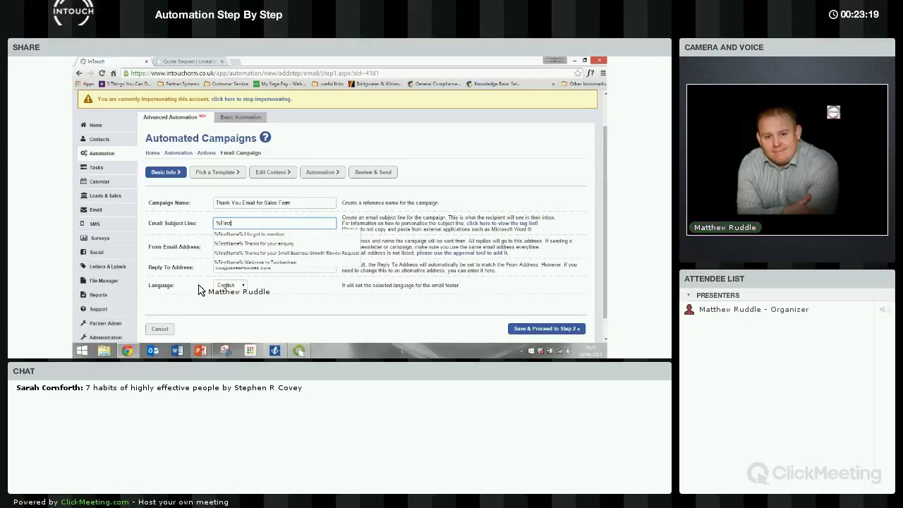
click(232, 234)
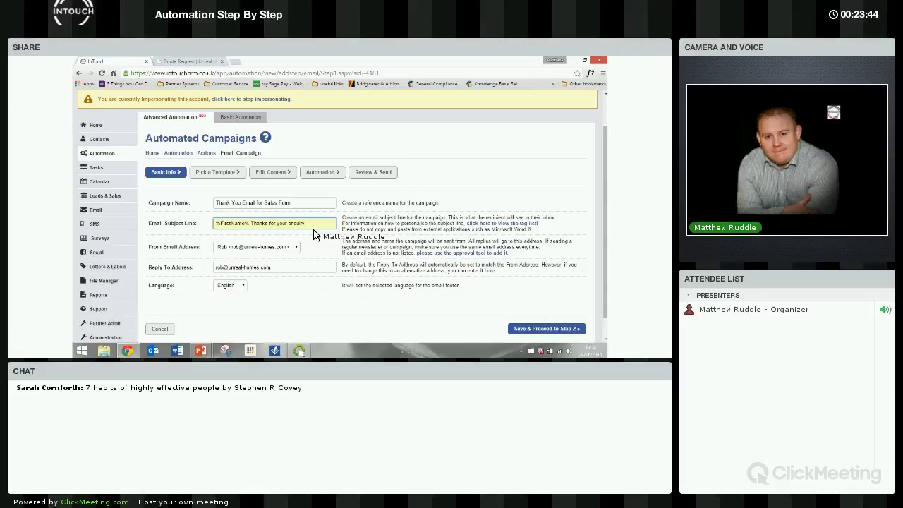
Keep the current from address and choose "Template 3: Impact" for the email campaign
click(296, 248)
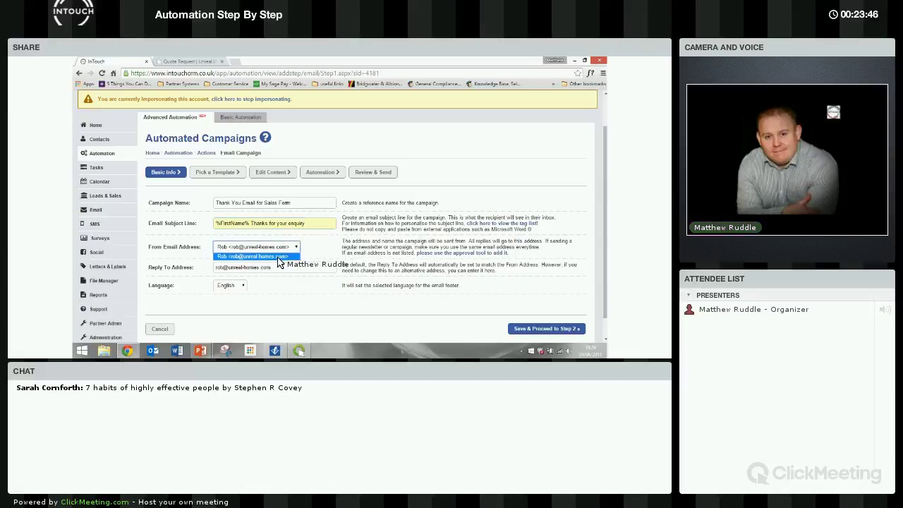
click(317, 257)
click(522, 328)
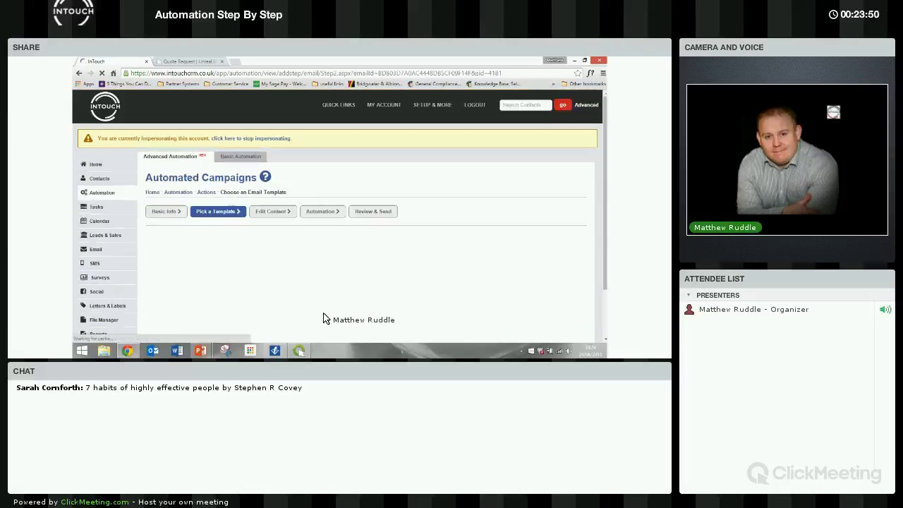
scroll(317, 289, down, 1)
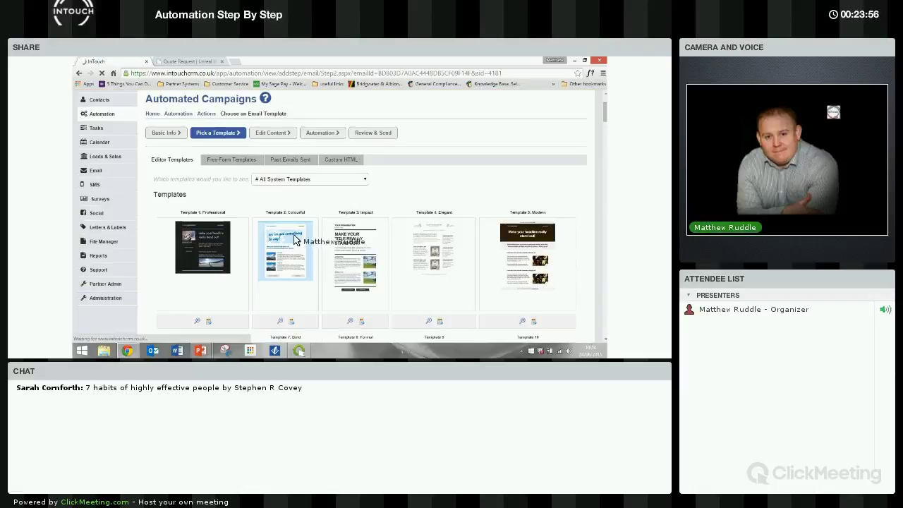
click(360, 259)
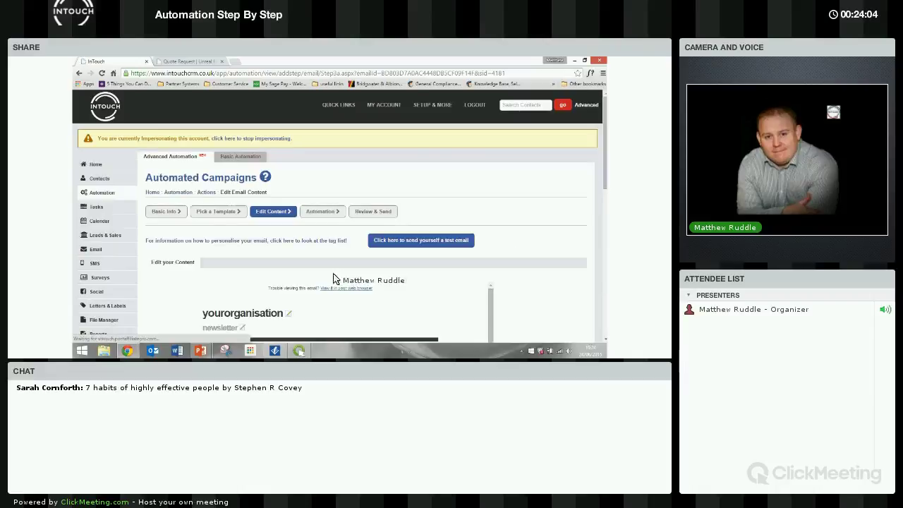
Keep the template's default content, finish the email without link automation and return to the campaign's action sequence
scroll(468, 275, down, 1)
scroll(468, 275, down, 3)
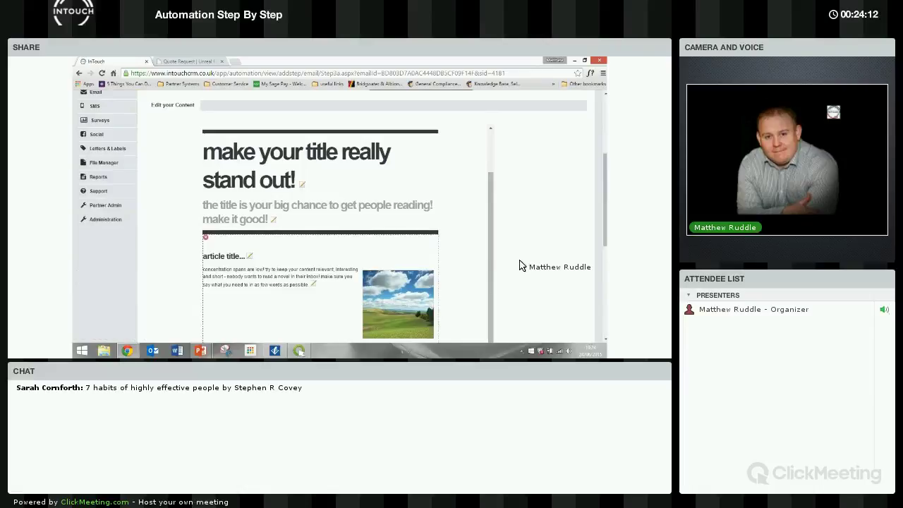
scroll(519, 265, down, 5)
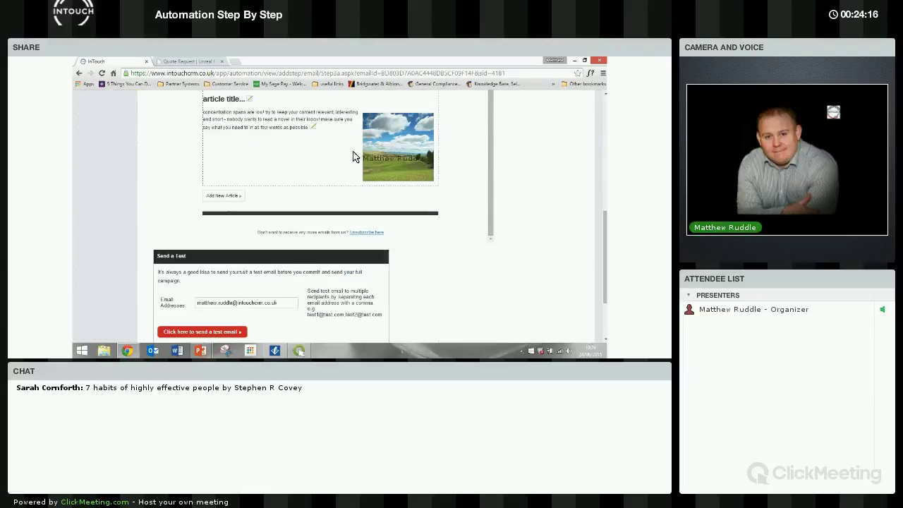
scroll(528, 229, down, 3)
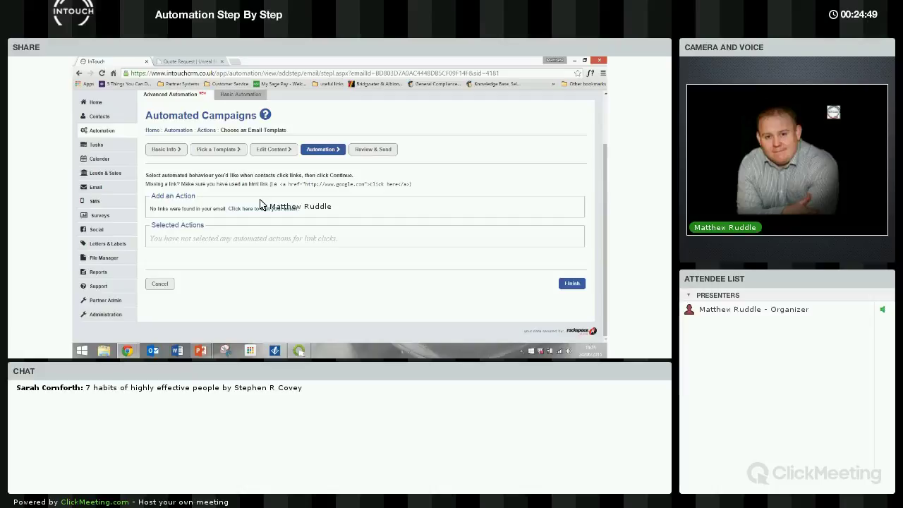
click(571, 283)
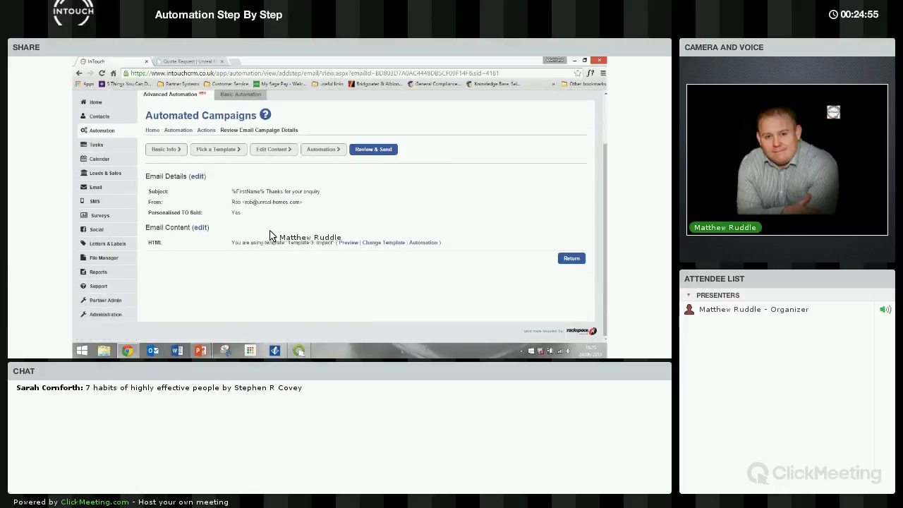
click(568, 258)
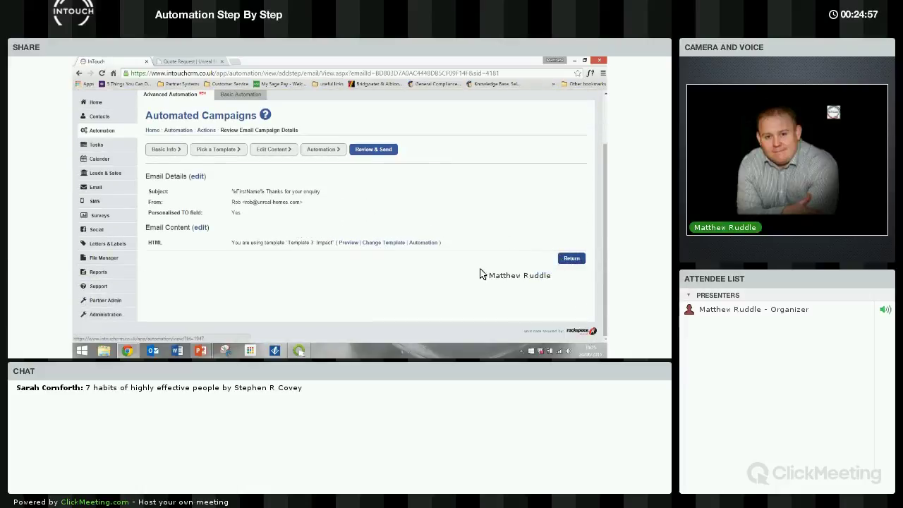
Add a new action to the campaign sequence that runs immediately and uses the Create Lead/Sale type
scroll(342, 247, down, 2)
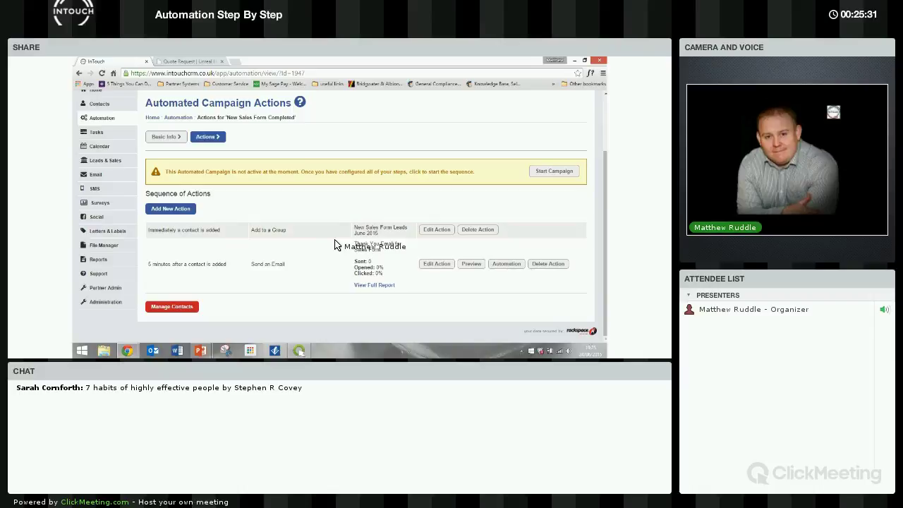
click(185, 209)
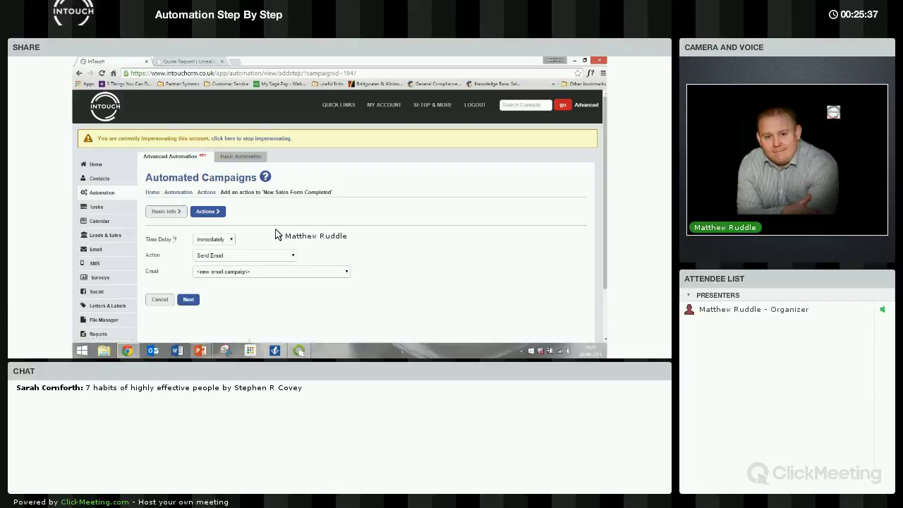
scroll(275, 236, down, 2)
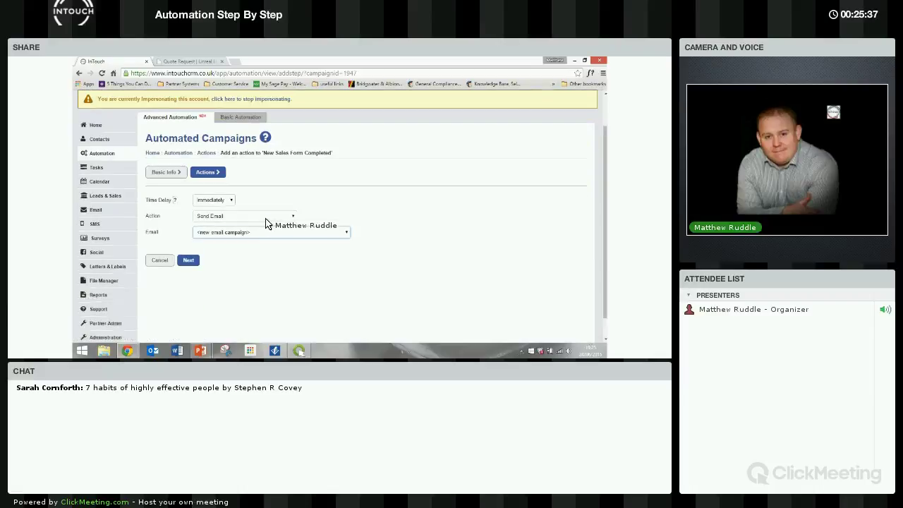
click(231, 202)
click(247, 218)
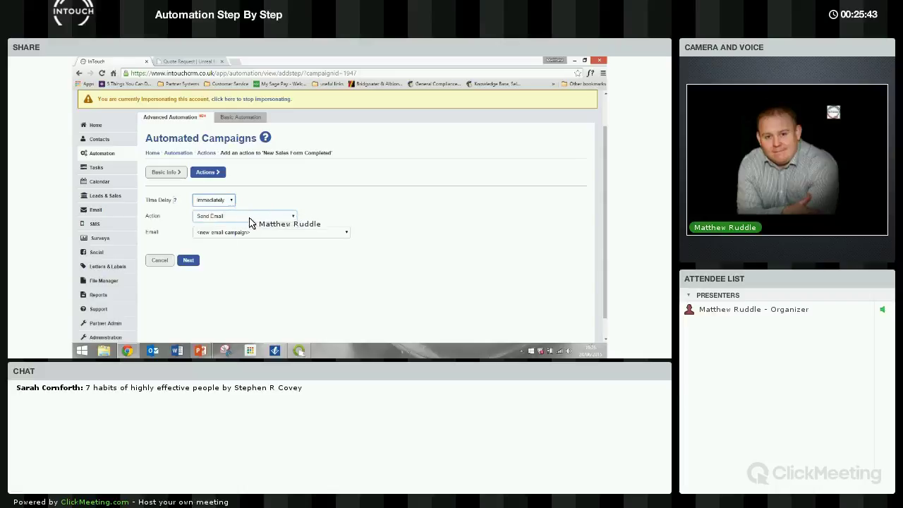
click(248, 218)
click(309, 232)
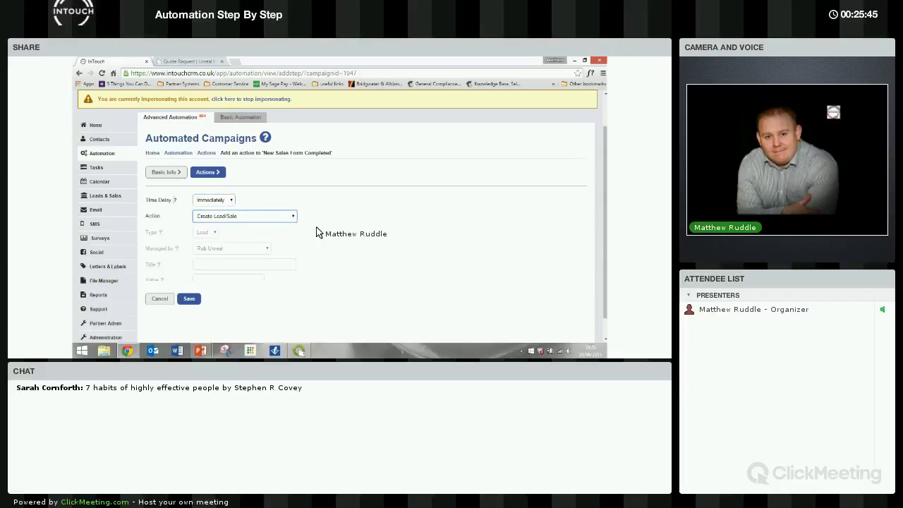
Title the lead "New Lead in from Sales Form"
scroll(309, 233, down, 1)
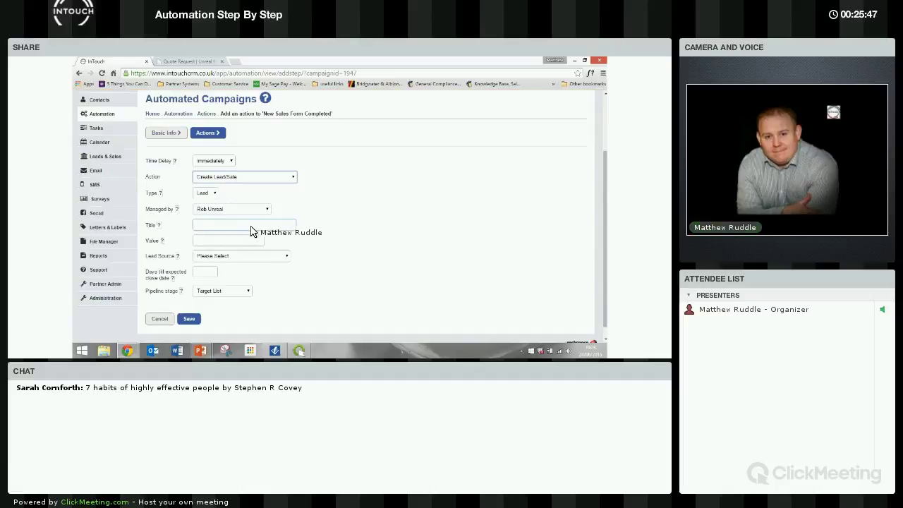
click(224, 227)
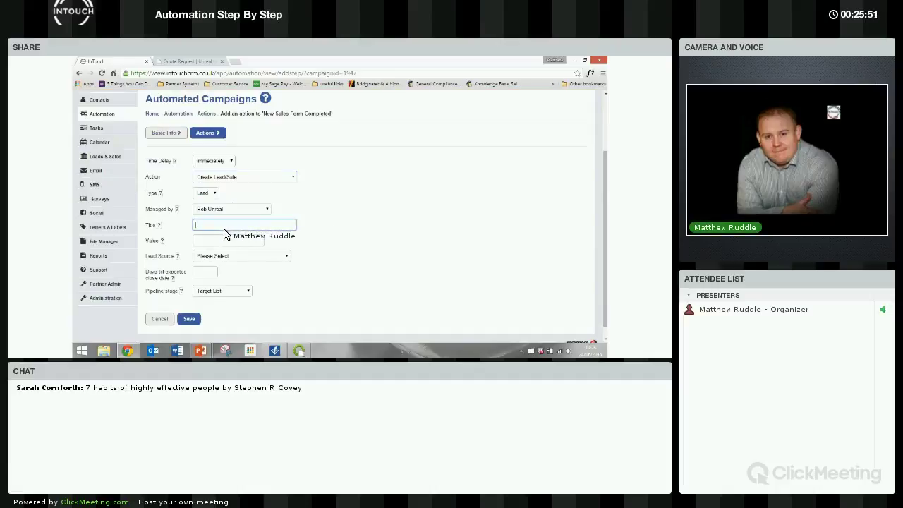
text(New Lead)
text( in th)
text(from Sales)
text( Form)
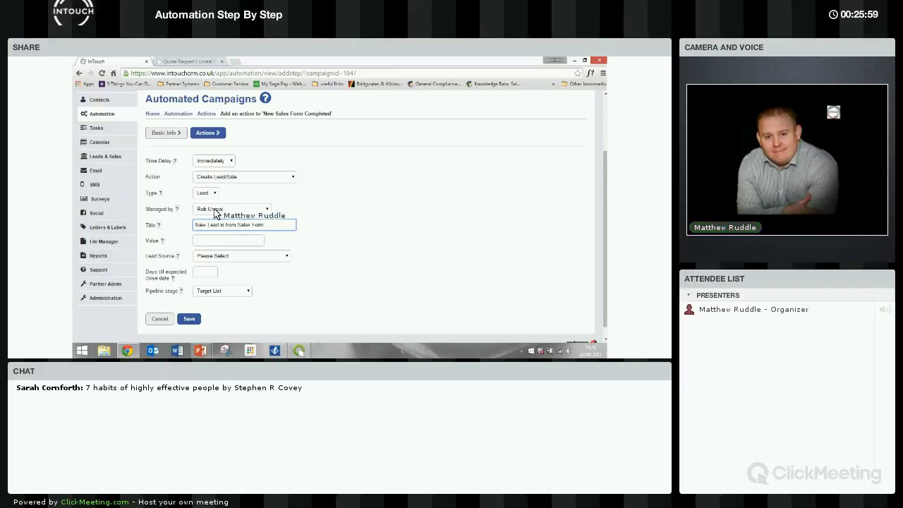
Keep the type as Lead with its current manager and set the lead's value to 500
click(211, 195)
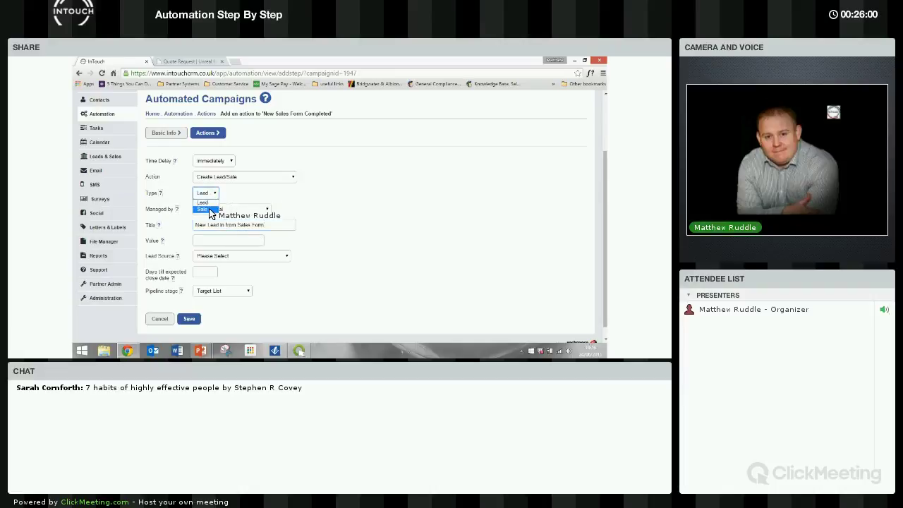
click(237, 205)
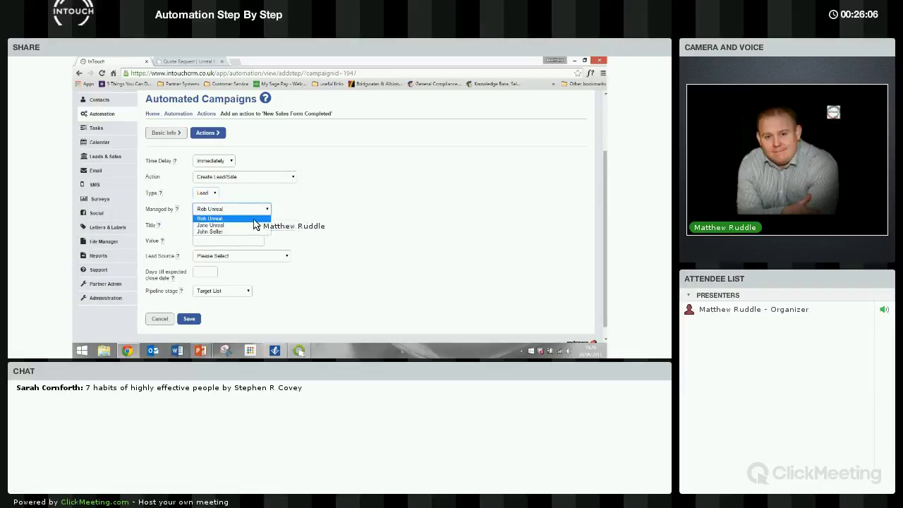
click(226, 240)
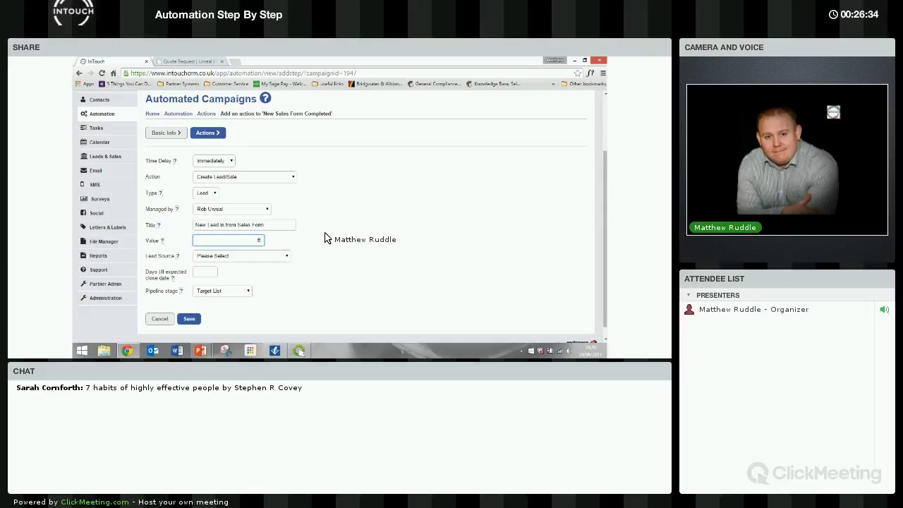
text(500)
Set the lead source to Website form and the days till expected close date to 25
click(284, 256)
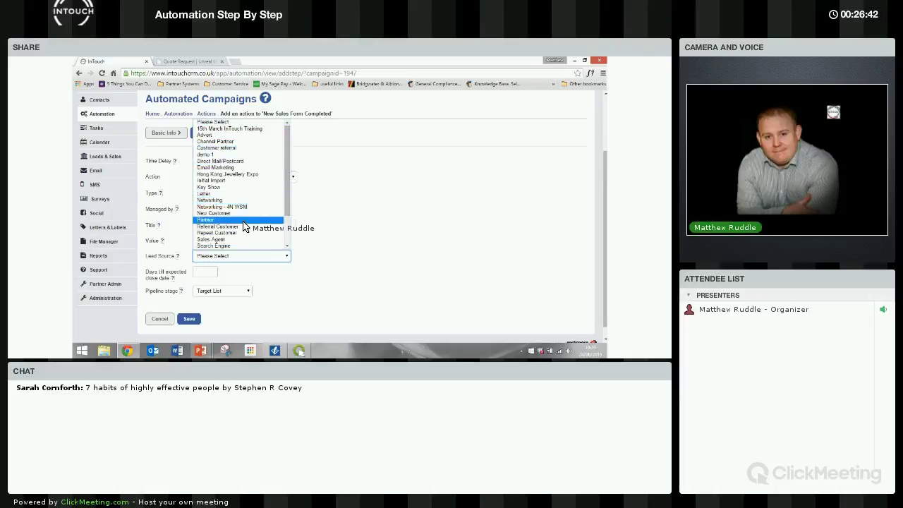
scroll(243, 225, down, 2)
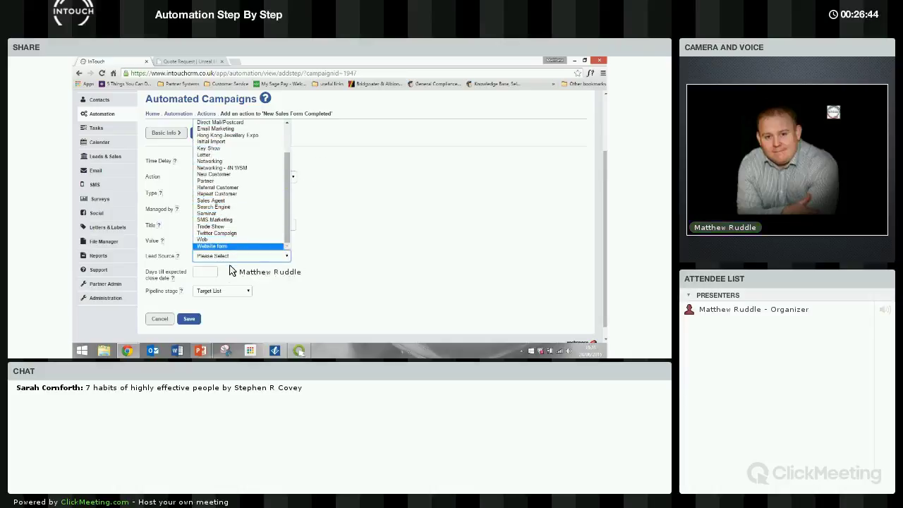
key(Return)
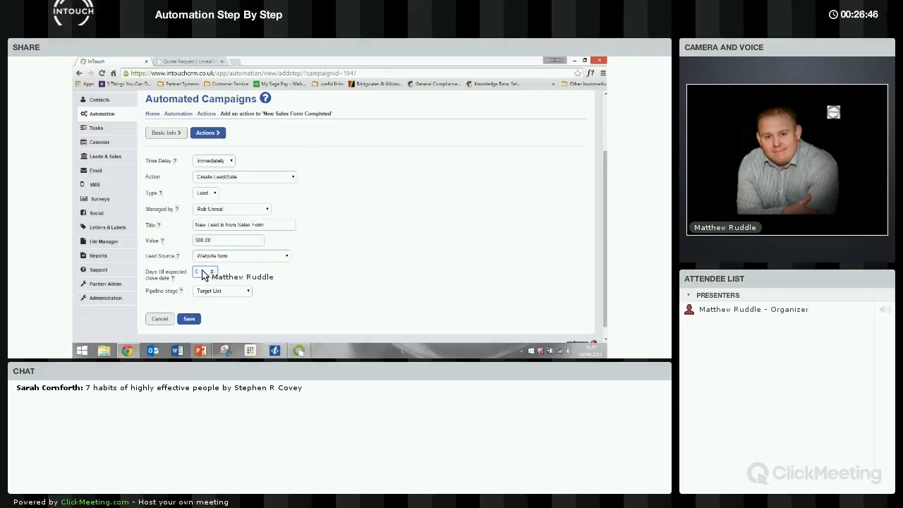
double_click(203, 273)
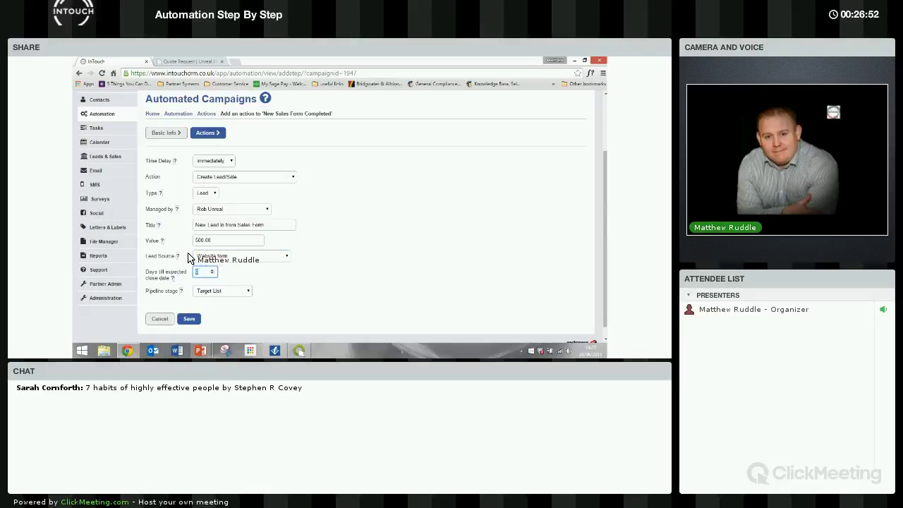
text(25)
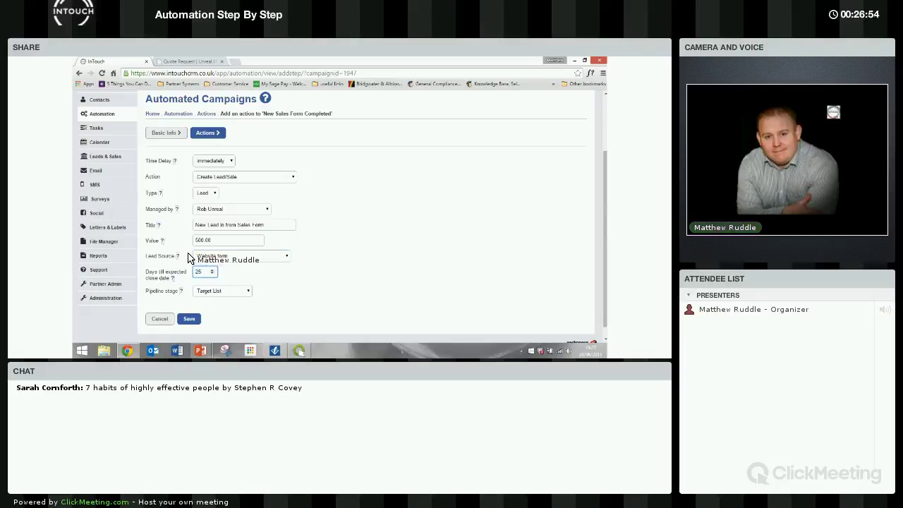
Keep the pipeline stage at Target List and save the Create Lead/Sale action
click(229, 293)
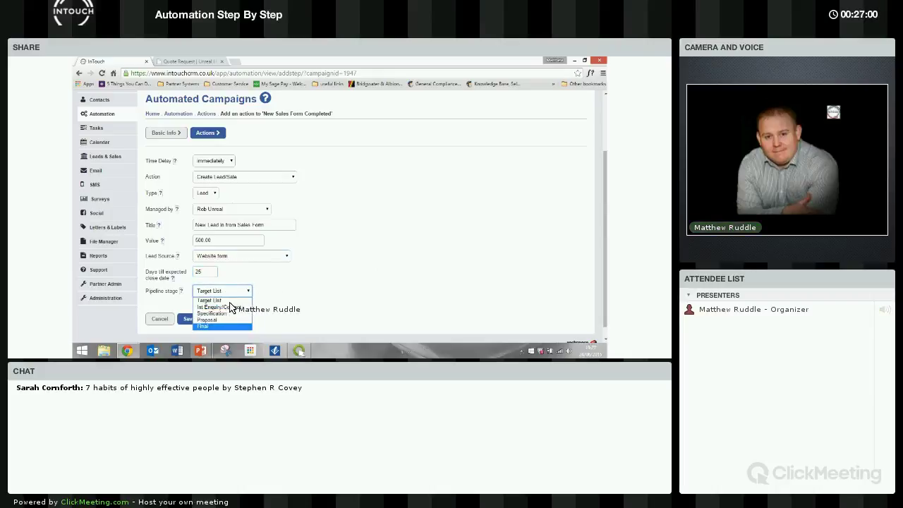
click(268, 301)
scroll(268, 300, down, 1)
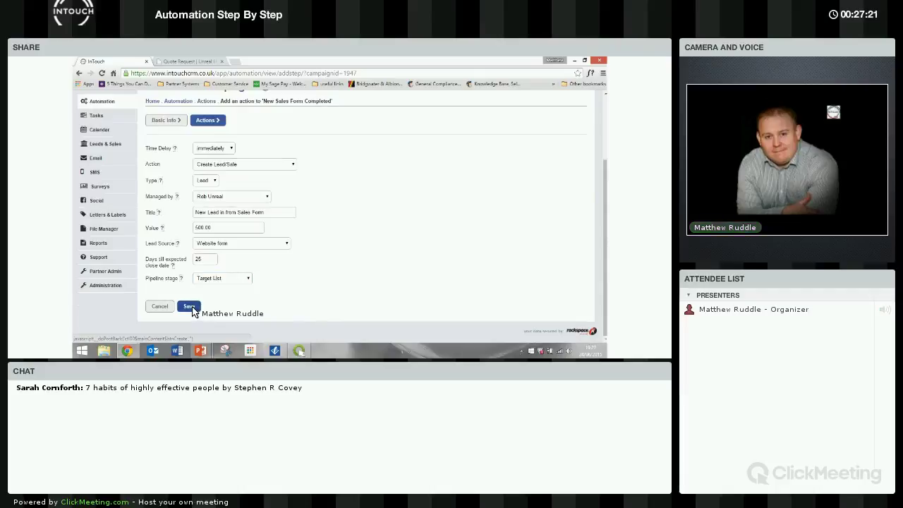
click(189, 306)
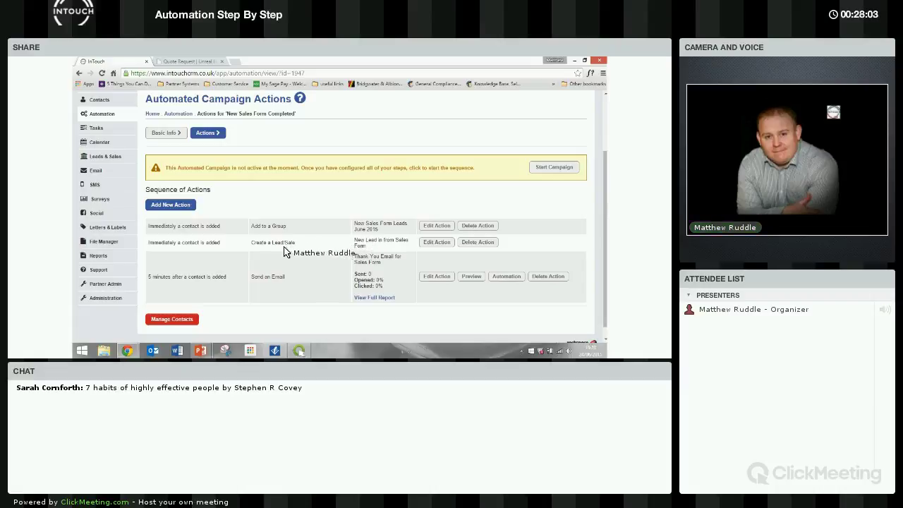
Start another campaign action with an immediate time delay and set its type to Create Task
click(186, 209)
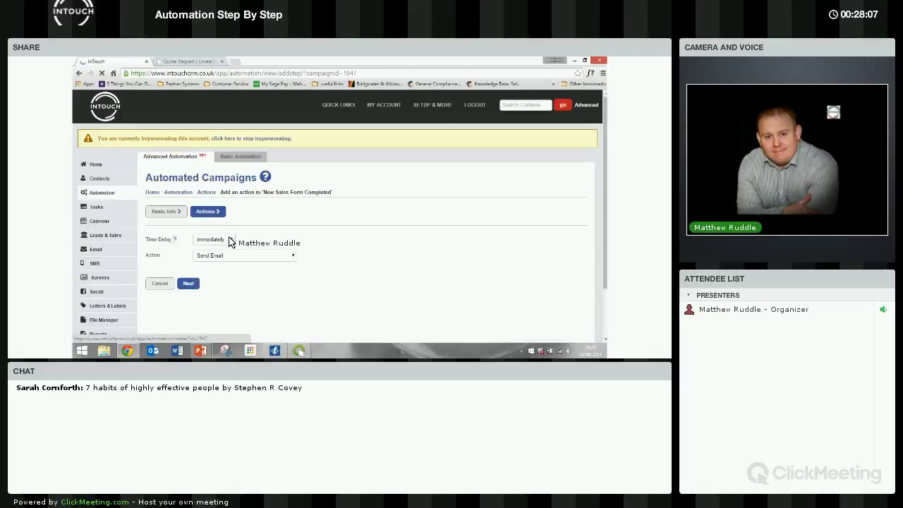
scroll(239, 239, down, 1)
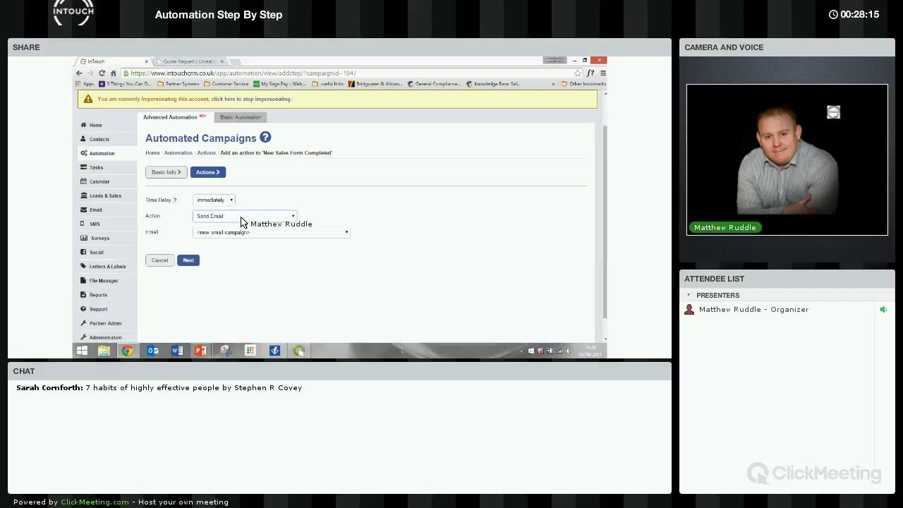
click(242, 217)
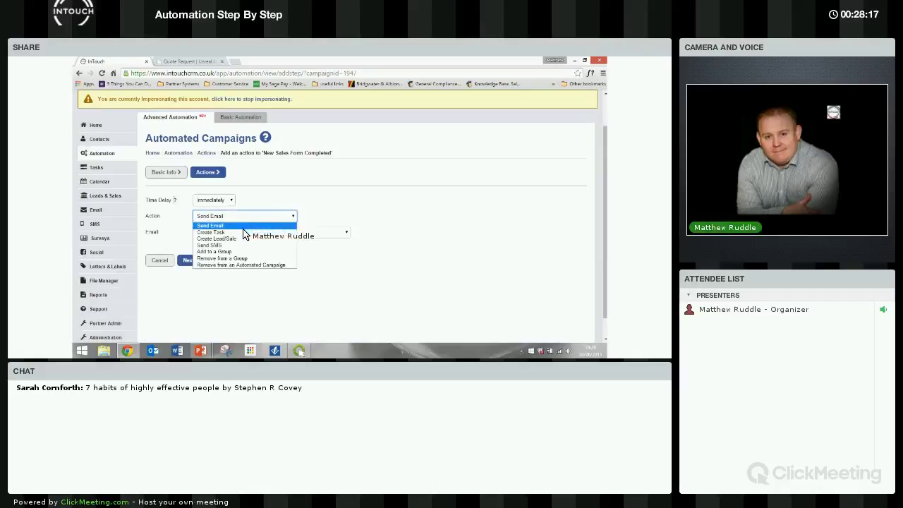
click(245, 233)
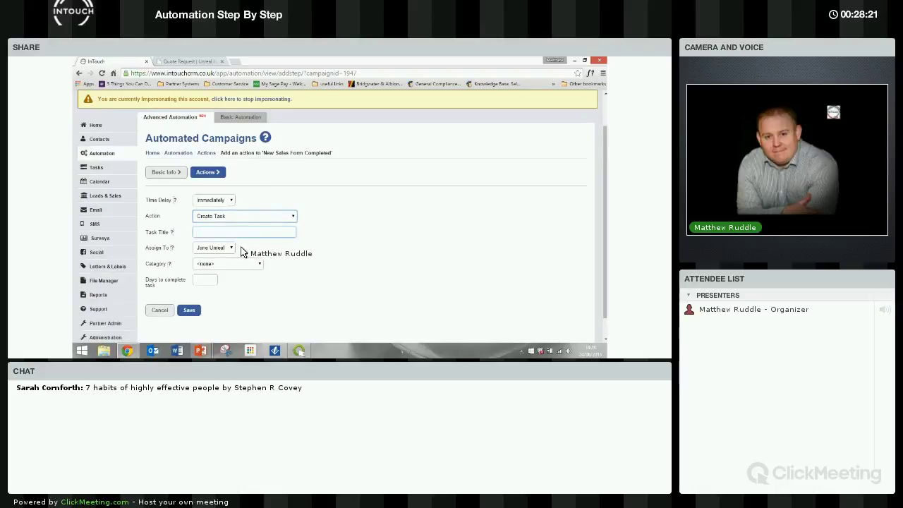
Title the task "Follow Up on New Sales Lead" and assign it to the other team member
click(241, 231)
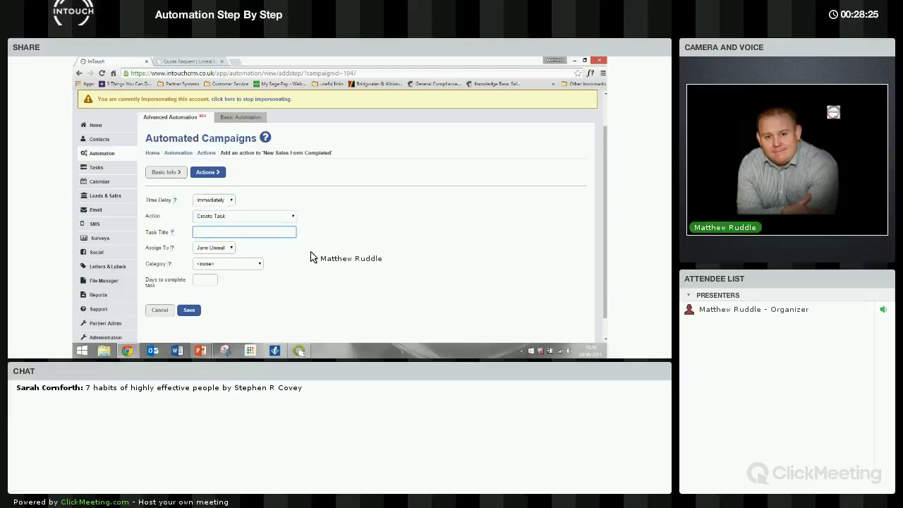
text(Follow Up on New Sales Lead)
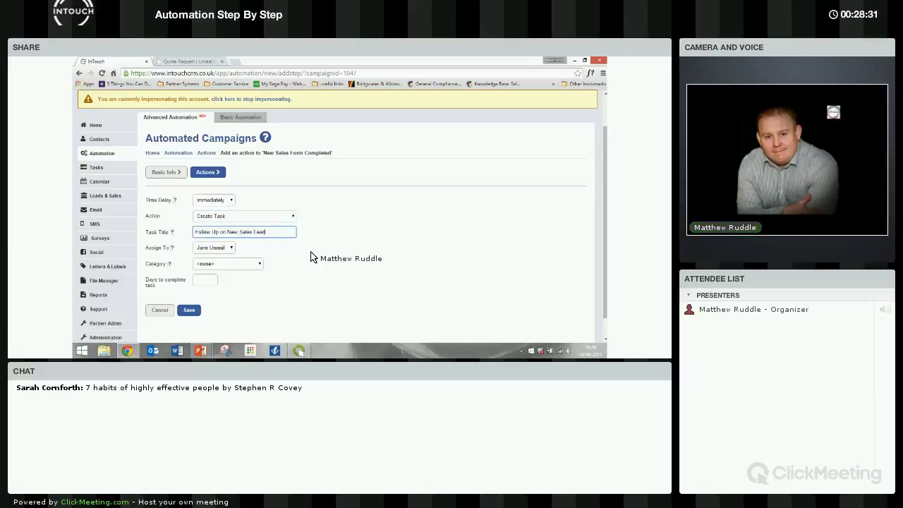
click(219, 248)
click(228, 266)
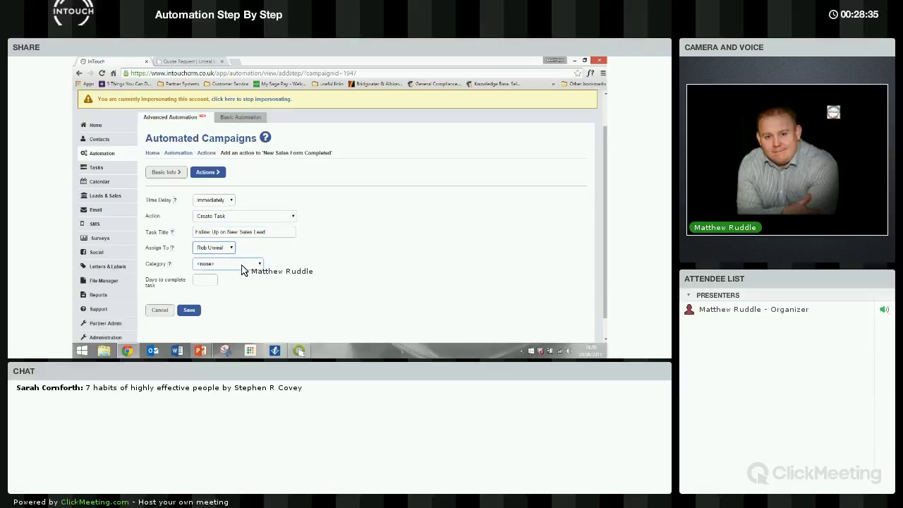
Set the task's category to Call and the days to complete to 1, and save the Create Task action
click(241, 265)
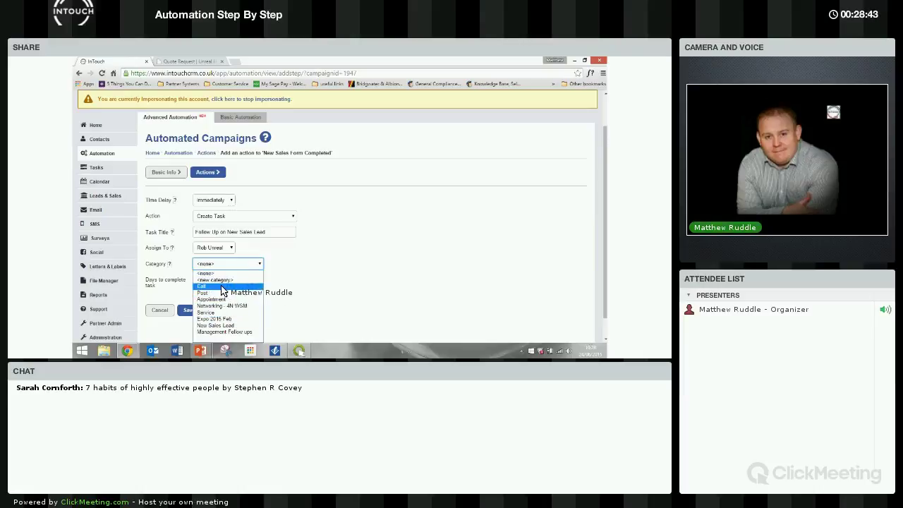
click(223, 287)
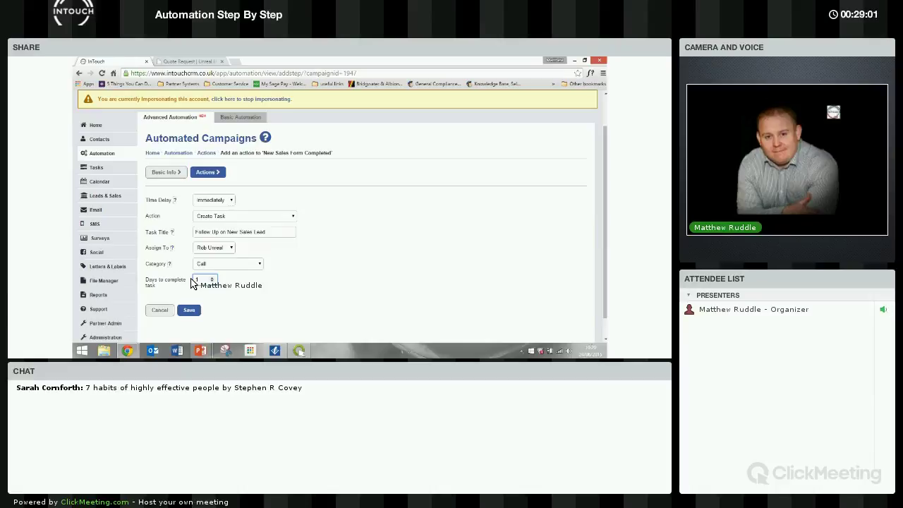
click(189, 311)
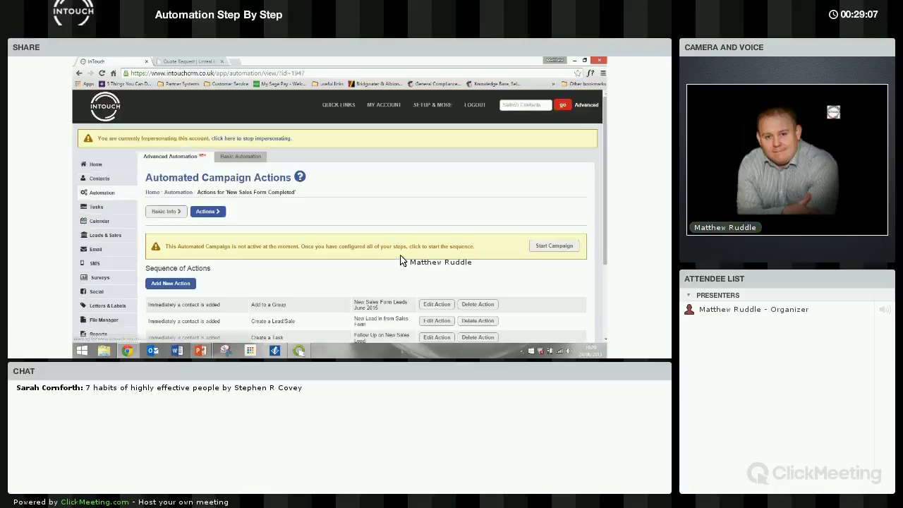
Review the campaign's action sequence and examine the action types and time delay units offered for a new action
scroll(363, 246, down, 3)
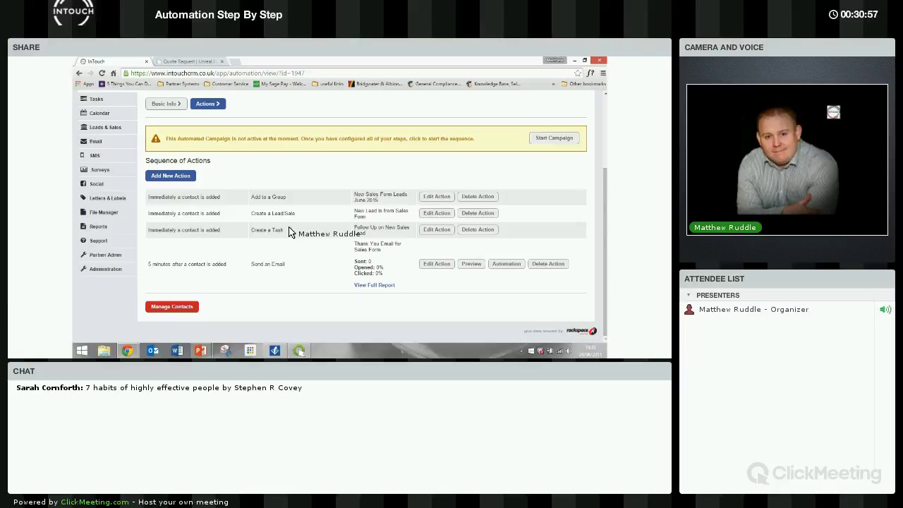
click(185, 178)
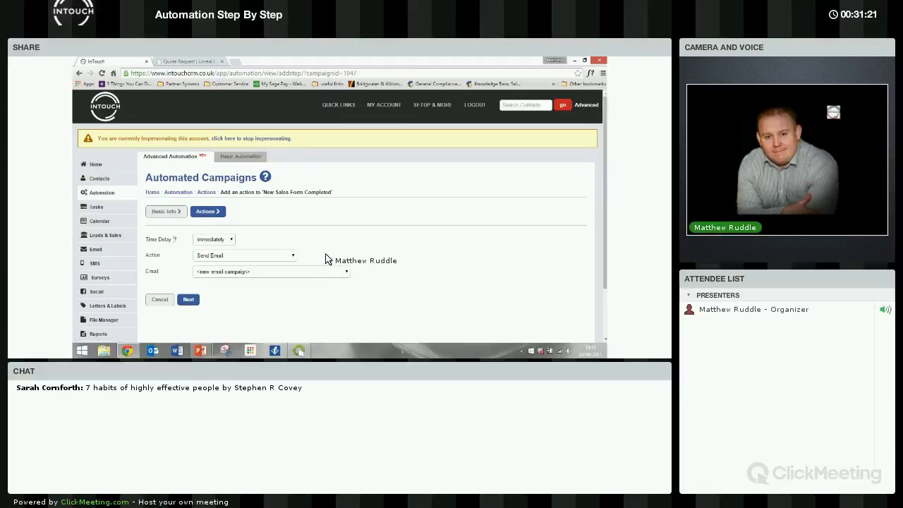
scroll(318, 260, down, 1)
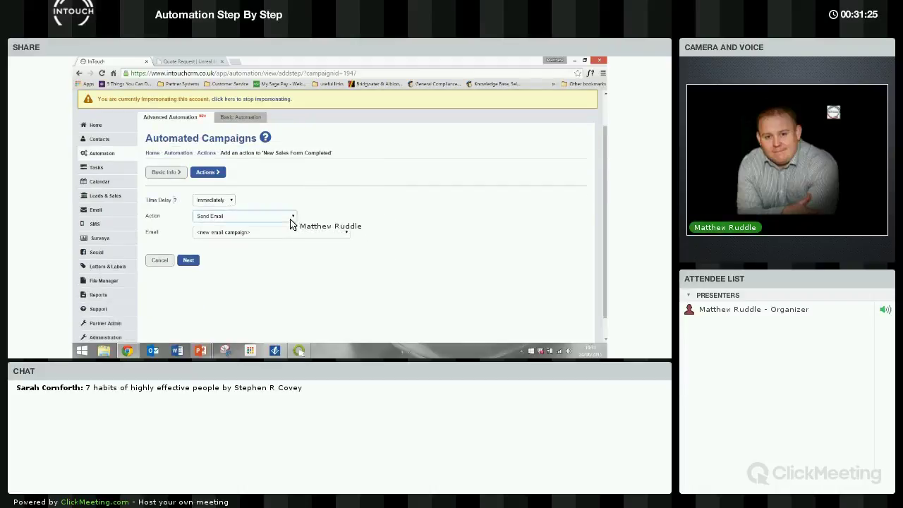
click(289, 217)
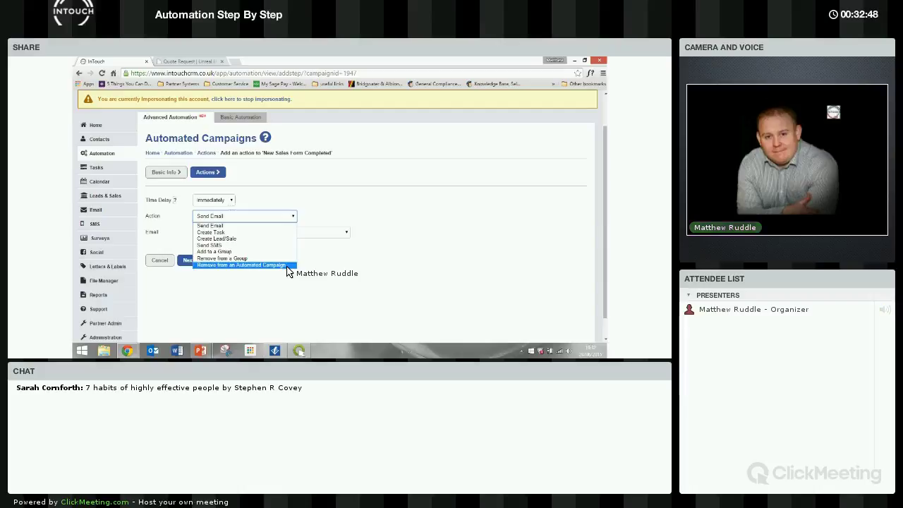
click(289, 216)
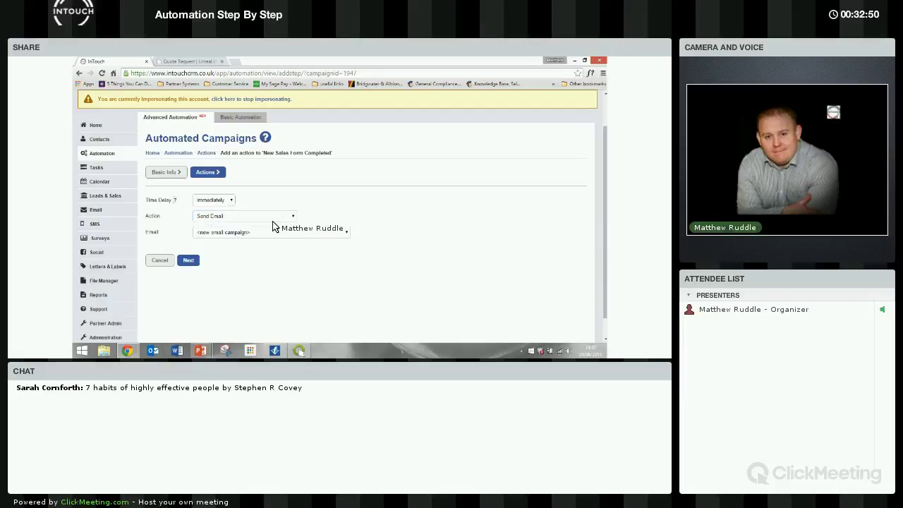
click(229, 205)
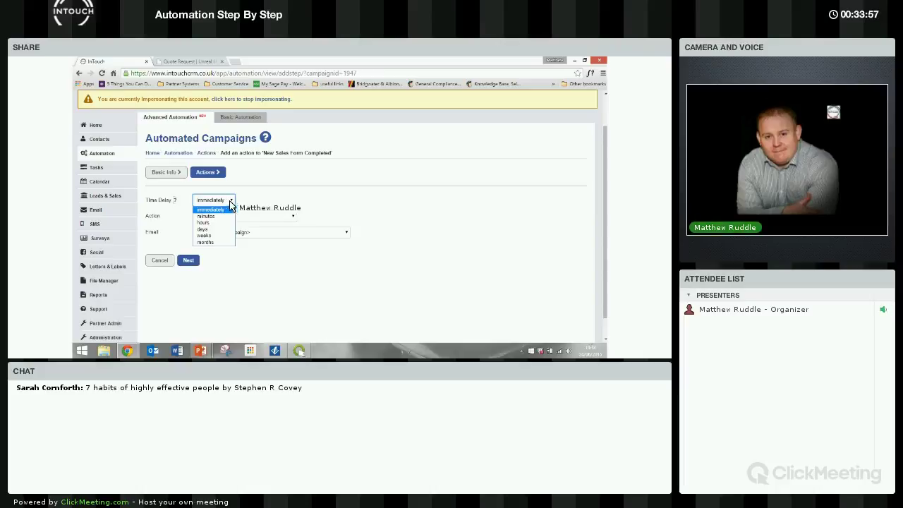
click(180, 237)
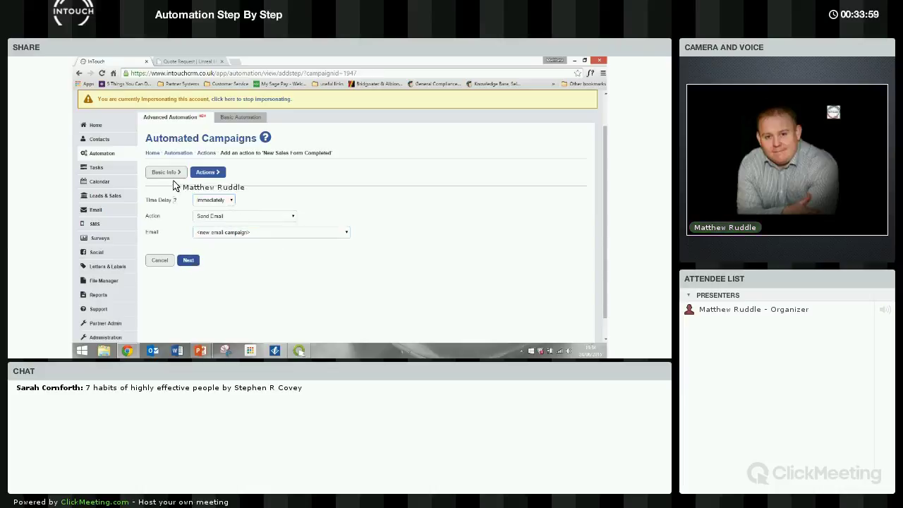
Abandon the new action, reopen the New Sales Form Completed campaign and start it
click(189, 155)
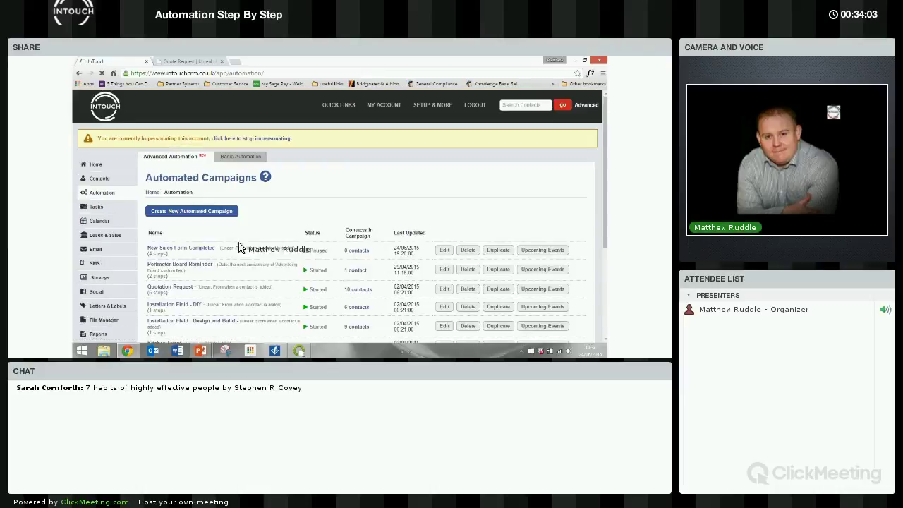
scroll(236, 233, down, 1)
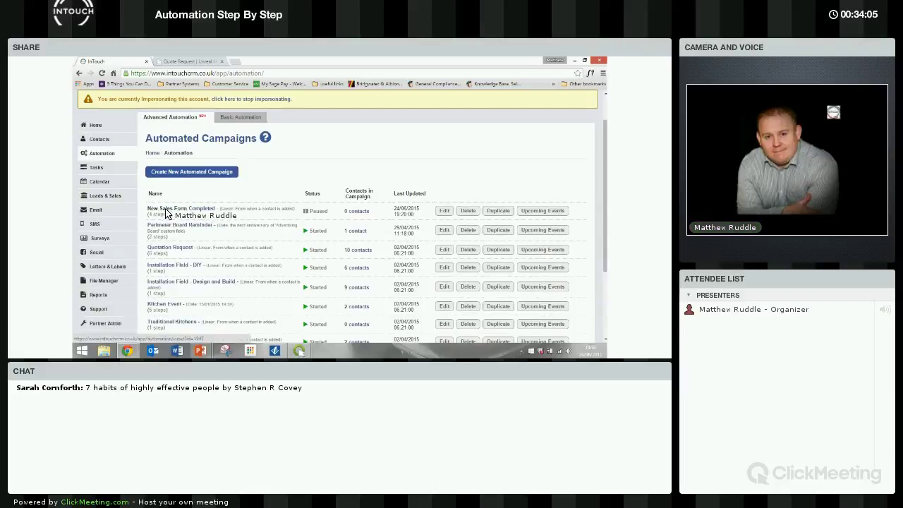
click(206, 209)
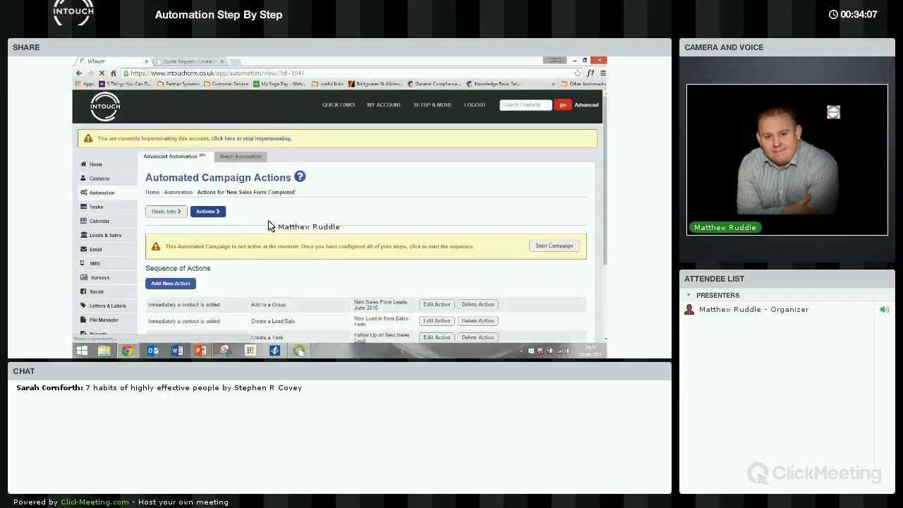
scroll(318, 215, down, 2)
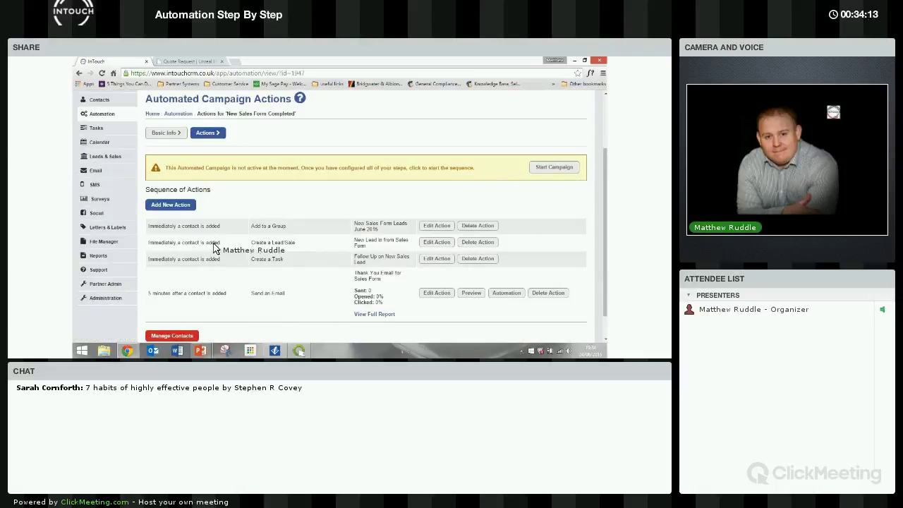
scroll(522, 212, up, 1)
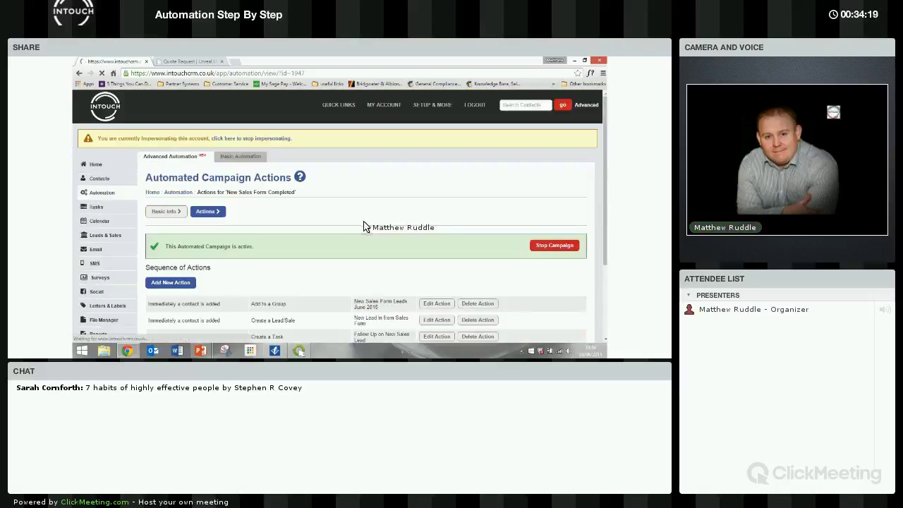
Open the New Quotation Request web form for editing
scroll(166, 316, down, 2)
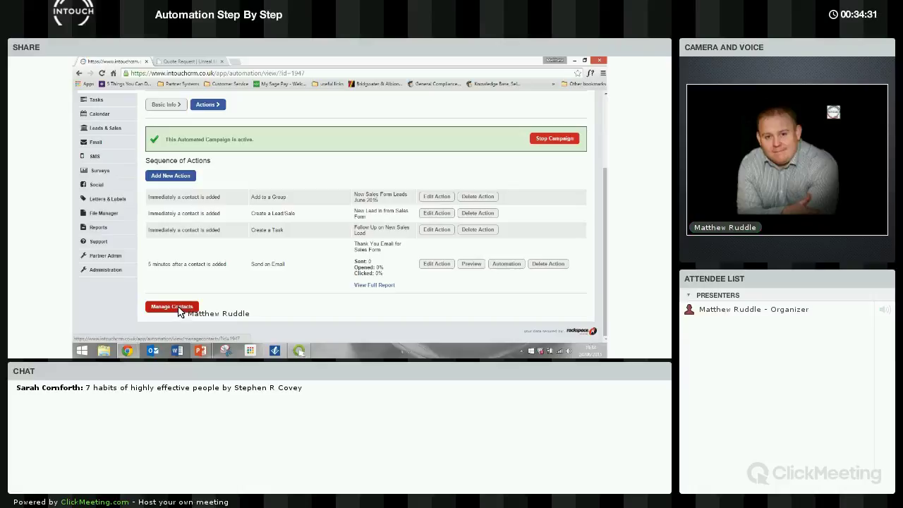
scroll(179, 312, up, 3)
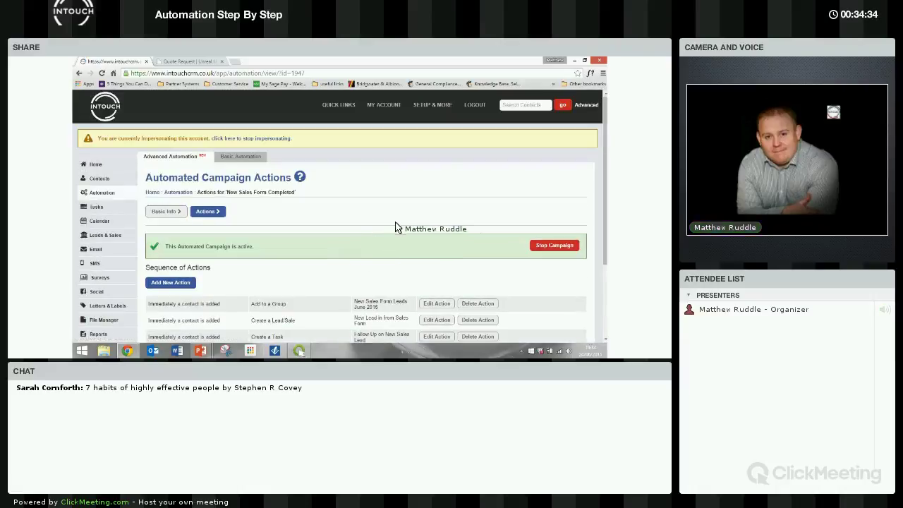
click(432, 106)
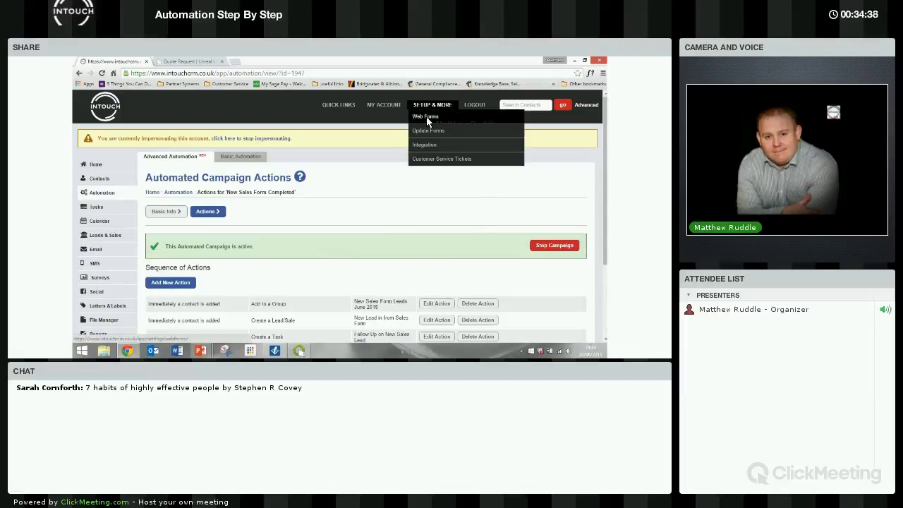
click(426, 118)
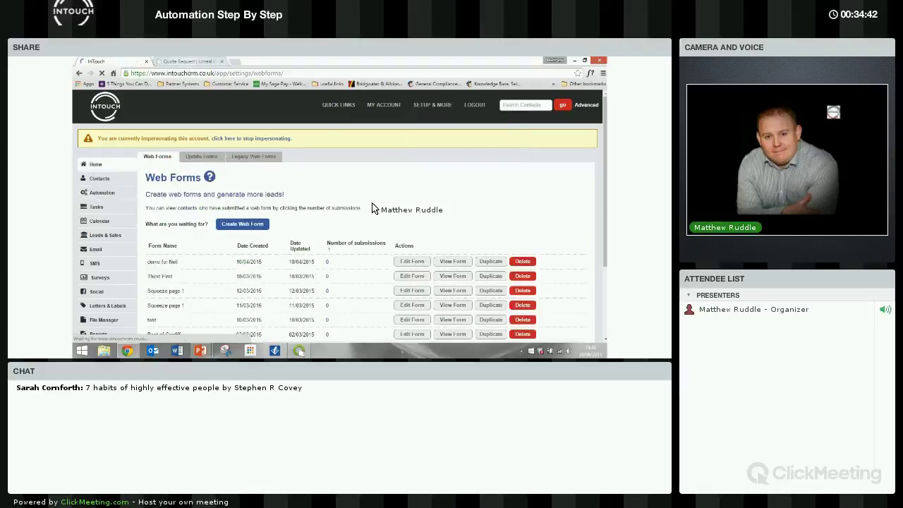
scroll(367, 215, down, 3)
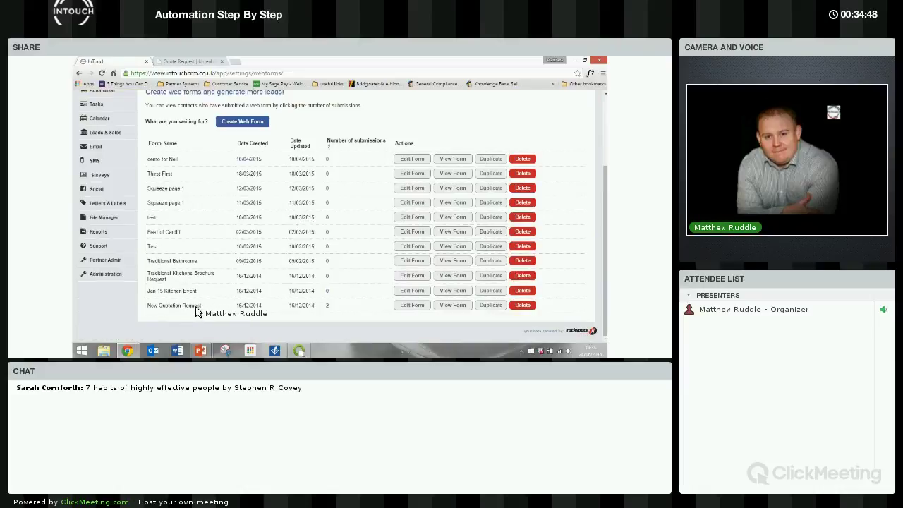
click(403, 307)
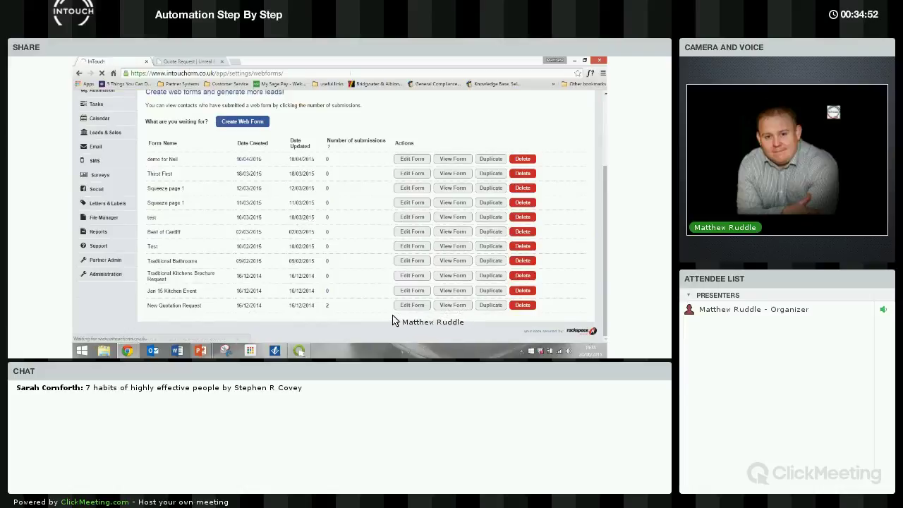
Add the New Sales Form Completed campaign to the web form's selected campaigns and save the form's basic info
scroll(268, 279, down, 2)
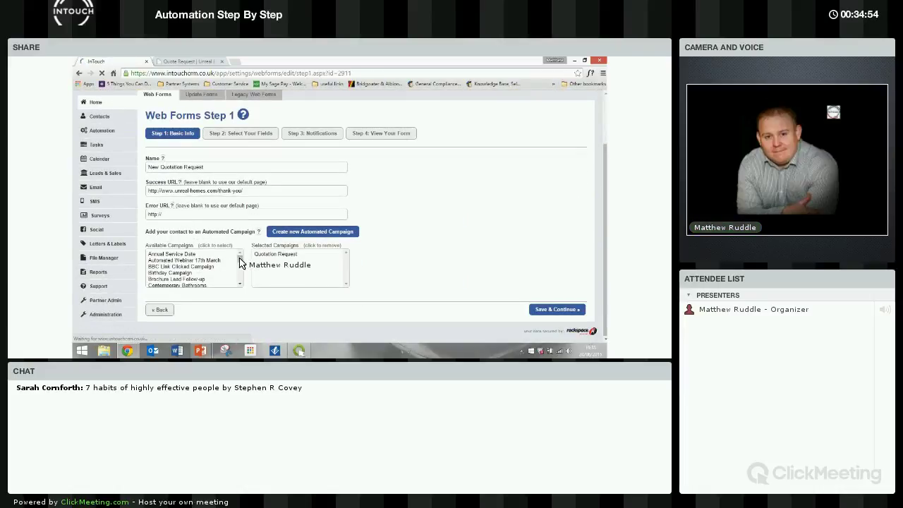
scroll(242, 265, down, 2)
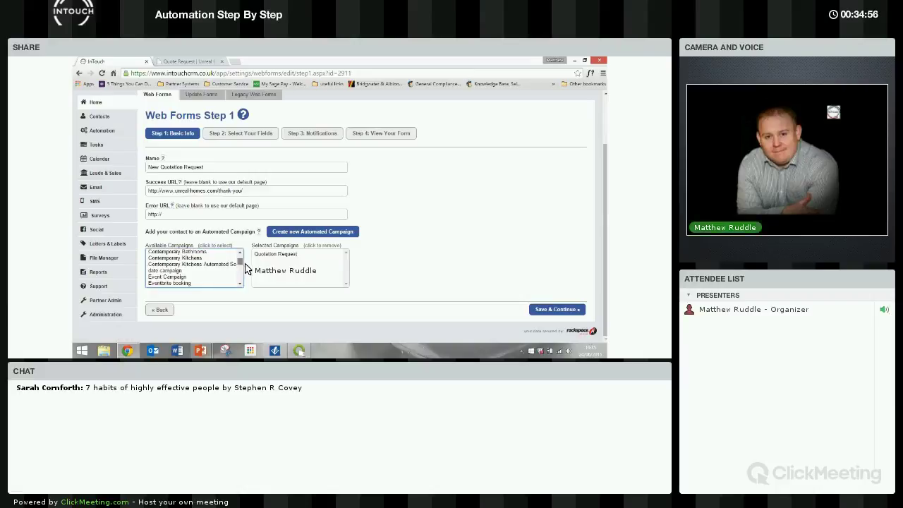
scroll(242, 269, down, 3)
scroll(240, 269, down, 3)
click(201, 255)
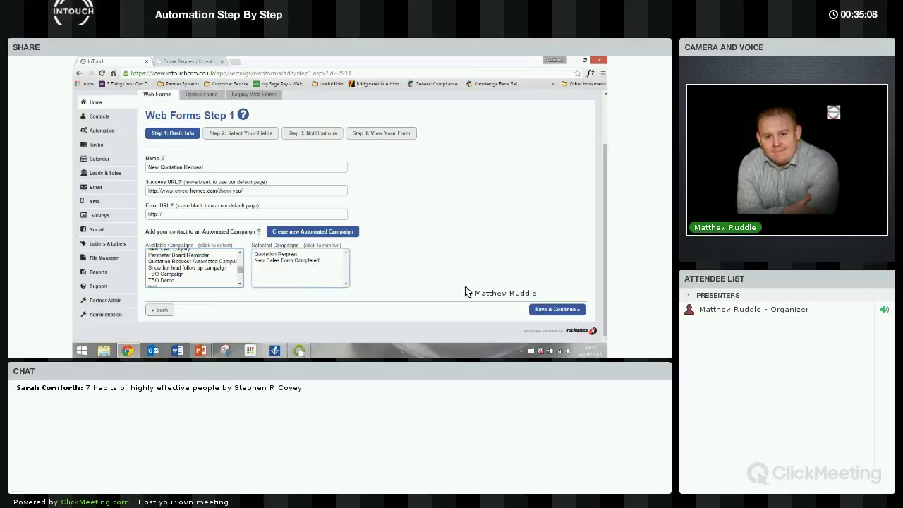
click(557, 310)
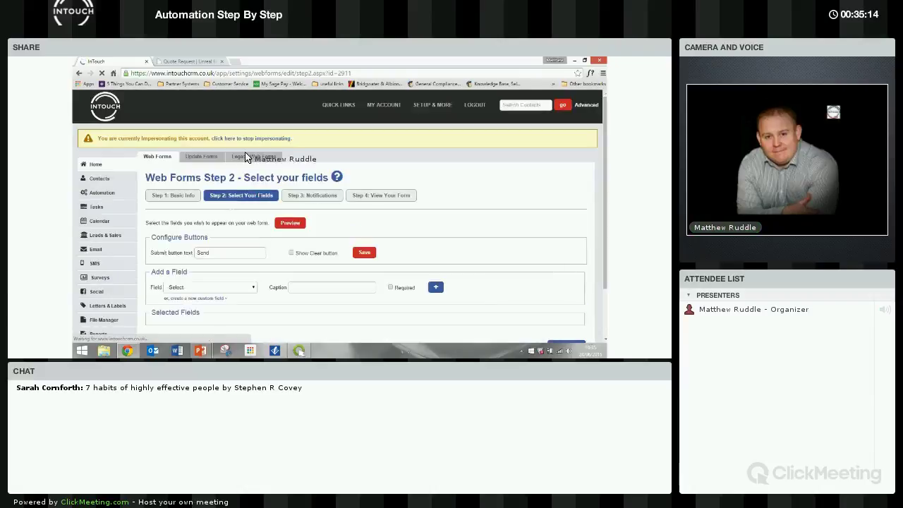
Review the web form's selected fields and compare them with the live Quote Request page on the Unreal Homes website
click(381, 196)
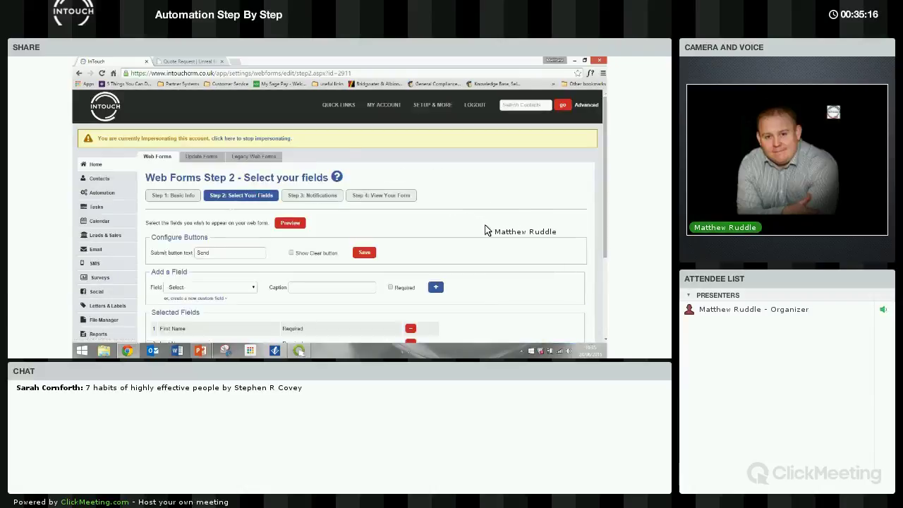
scroll(465, 227, down, 3)
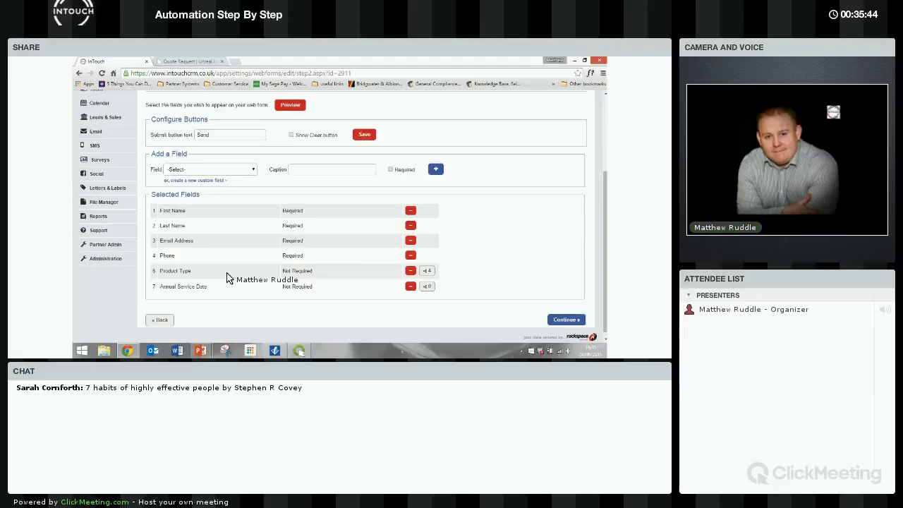
click(192, 61)
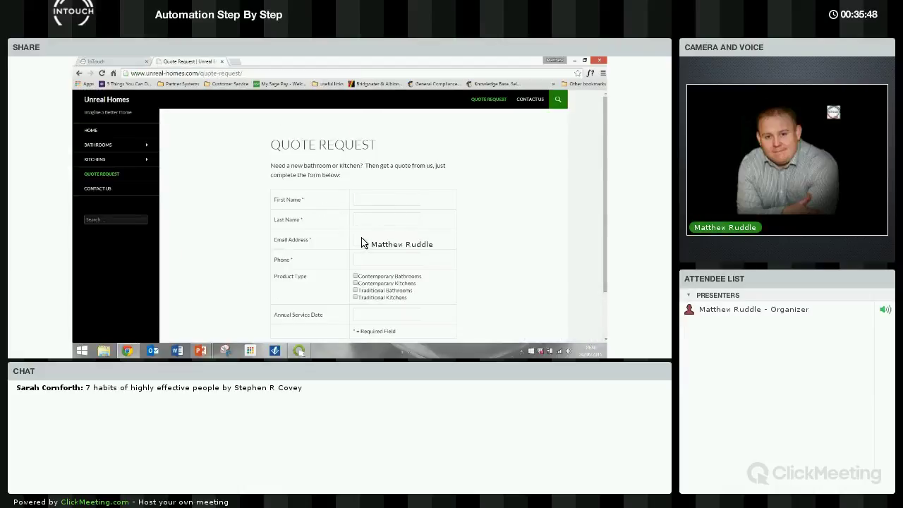
scroll(356, 241, down, 1)
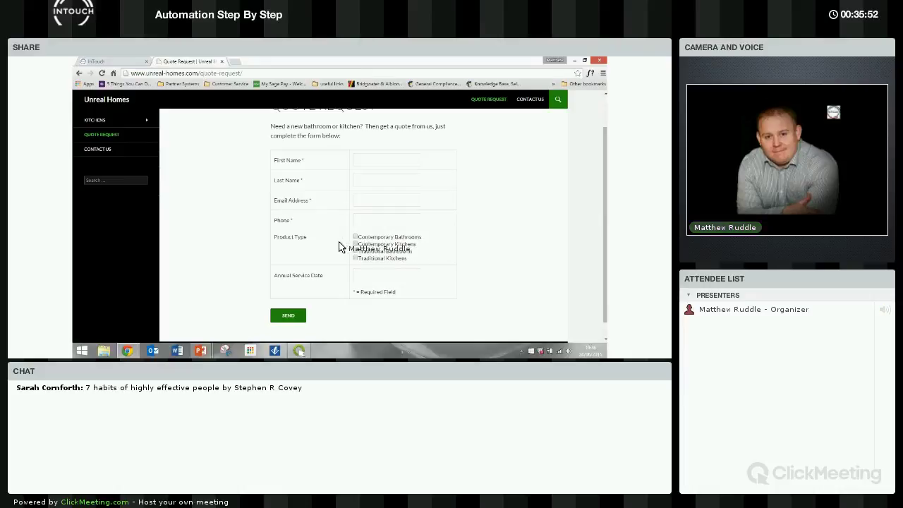
key(ctrl+Tab)
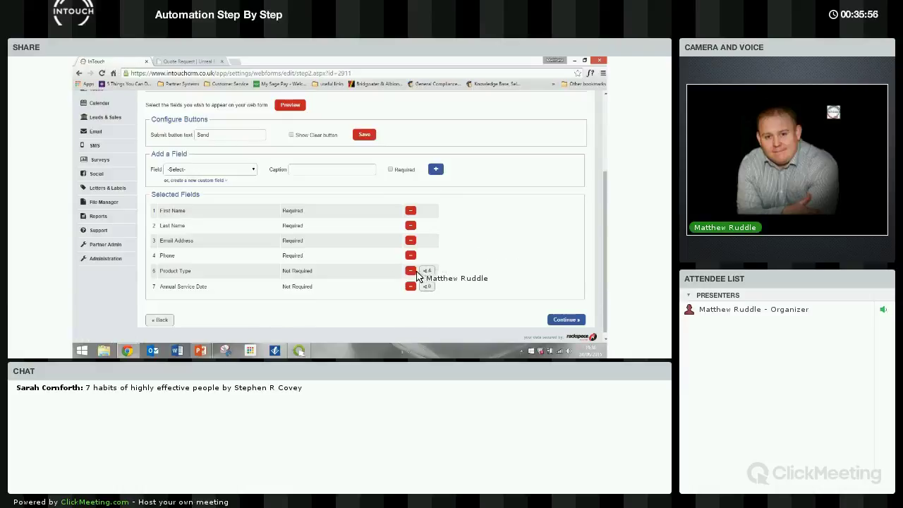
Open the input-based automation for the Product Type field and review which campaign each product choice is assigned to
mouse_move(429, 275)
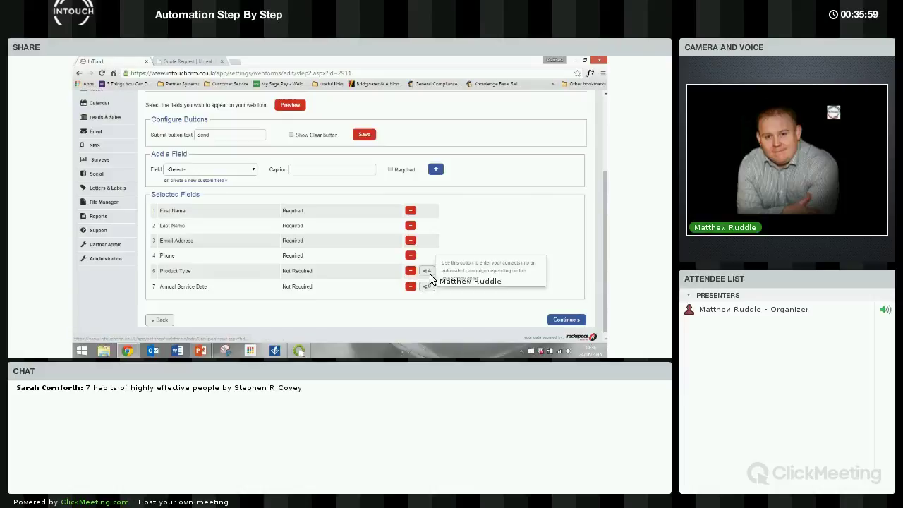
click(430, 276)
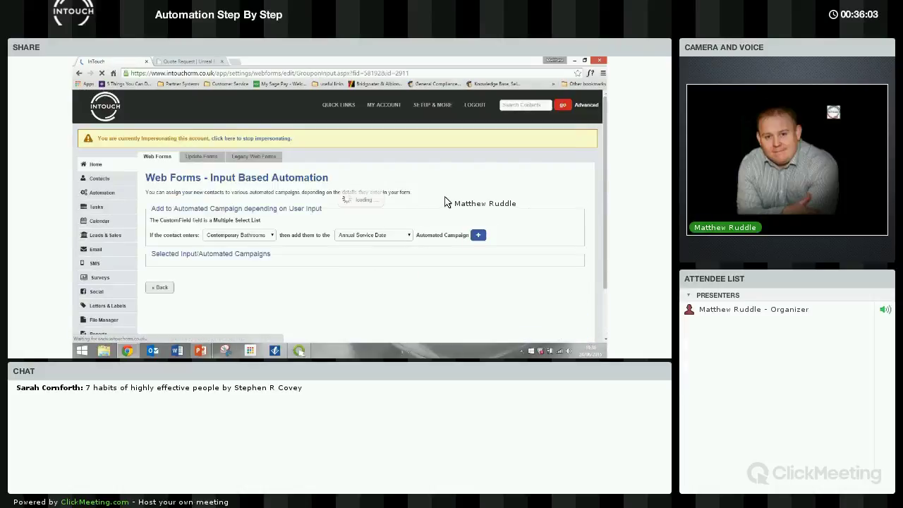
scroll(443, 203, down, 1)
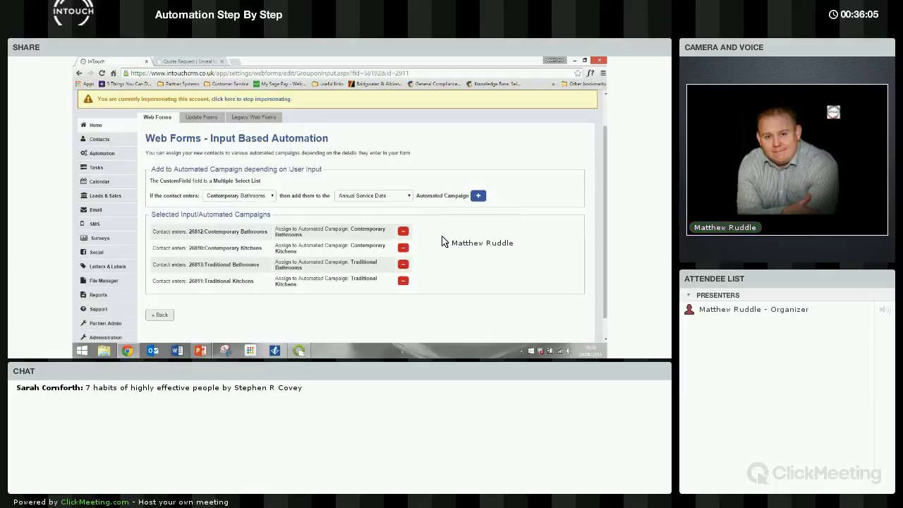